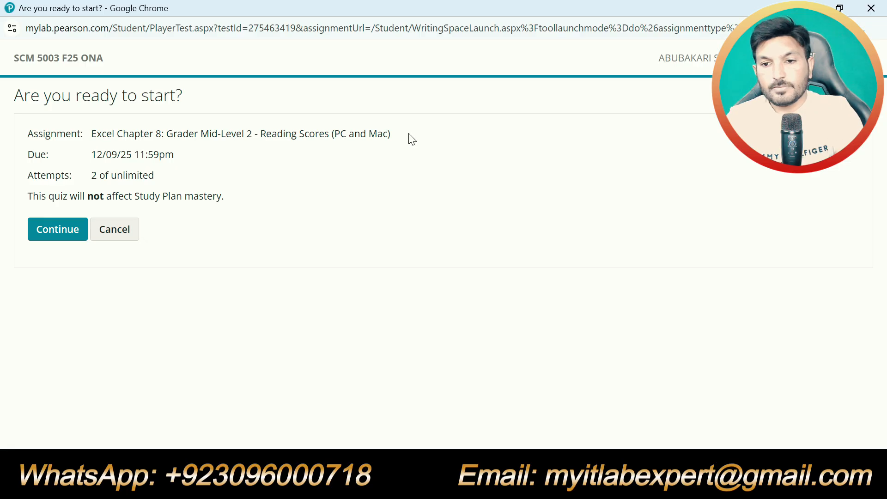
Continue into the Reading Scores grader assignment and download all of its starting files
{"action": "left_click", "coordinate": [67, 240]}
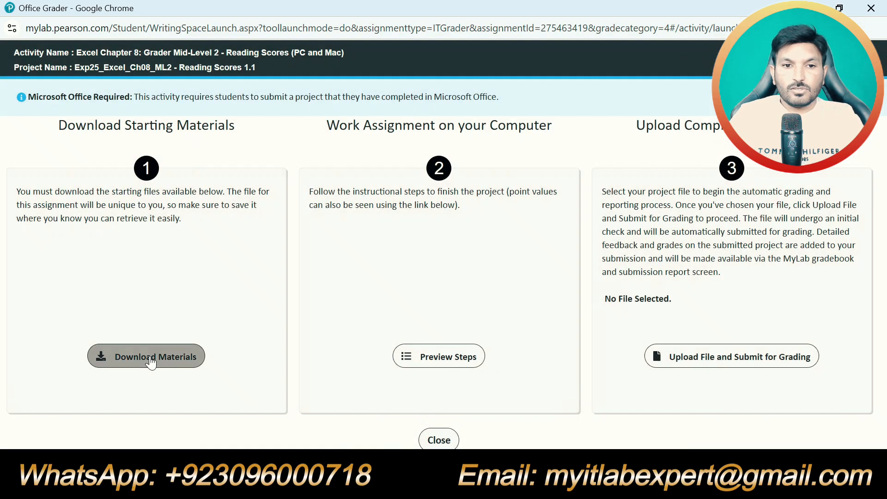
{"action": "left_click", "coordinate": [147, 356]}
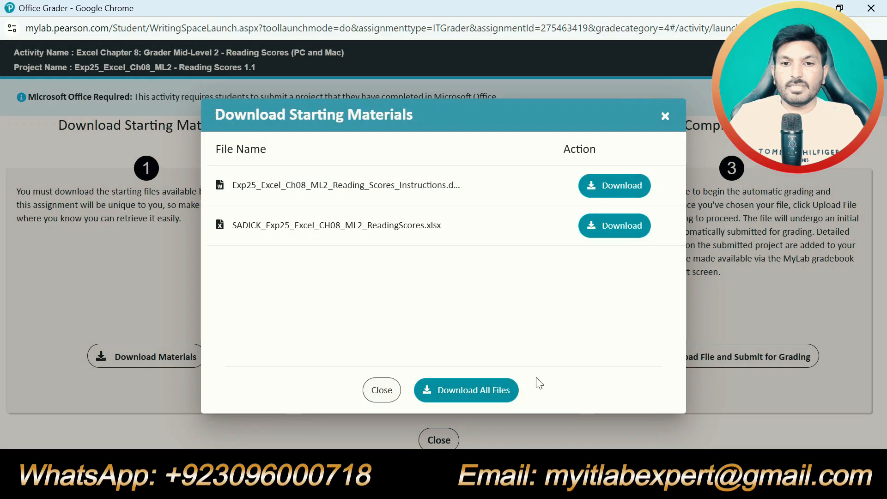
{"action": "left_click", "coordinate": [477, 391]}
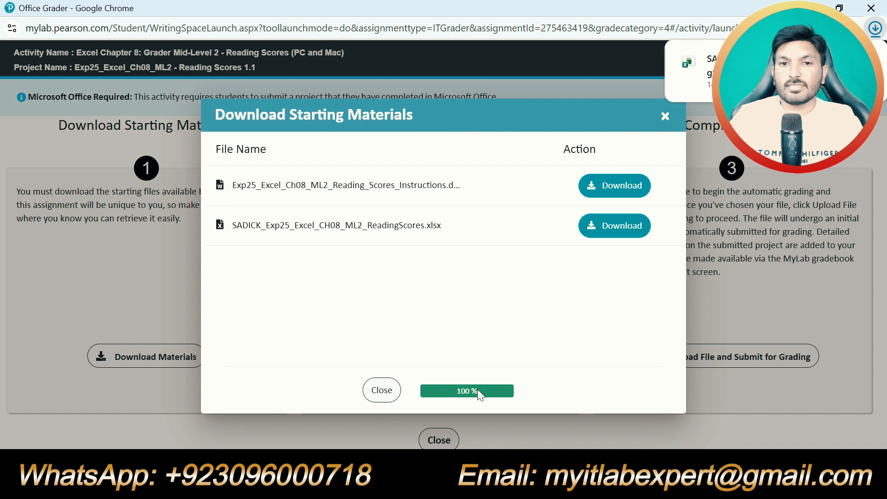
Open the downloaded Reading_Scores_Instructions document in Word and enable editing
{"action": "left_click", "coordinate": [874, 32]}
{"action": "left_click", "coordinate": [726, 106]}
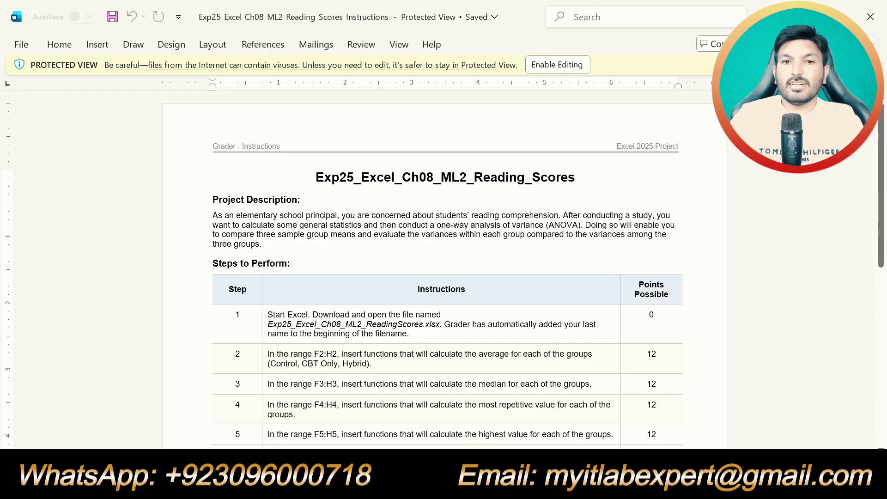
{"action": "left_click", "coordinate": [554, 64]}
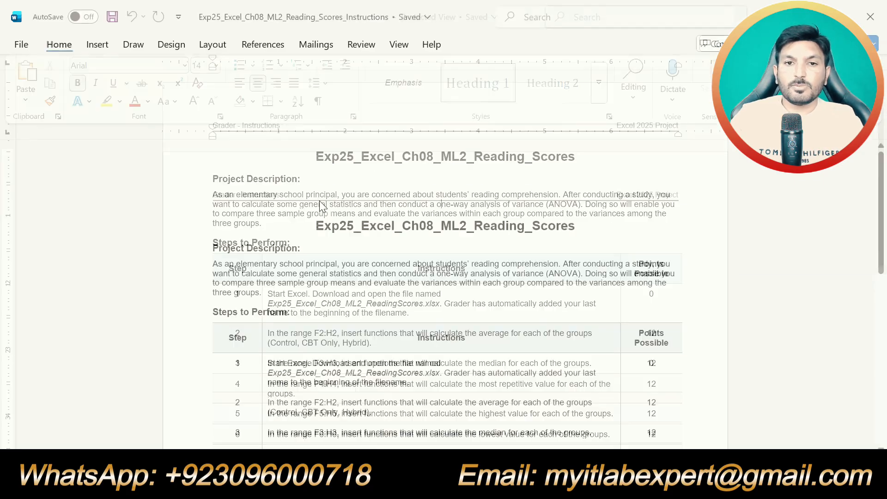
Highlight the document title Exp25_Excel_Ch08_ML2_Reading_Scores in turquoise
{"action": "left_click_drag", "start_coordinate": [309, 226], "coordinate": [576, 226]}
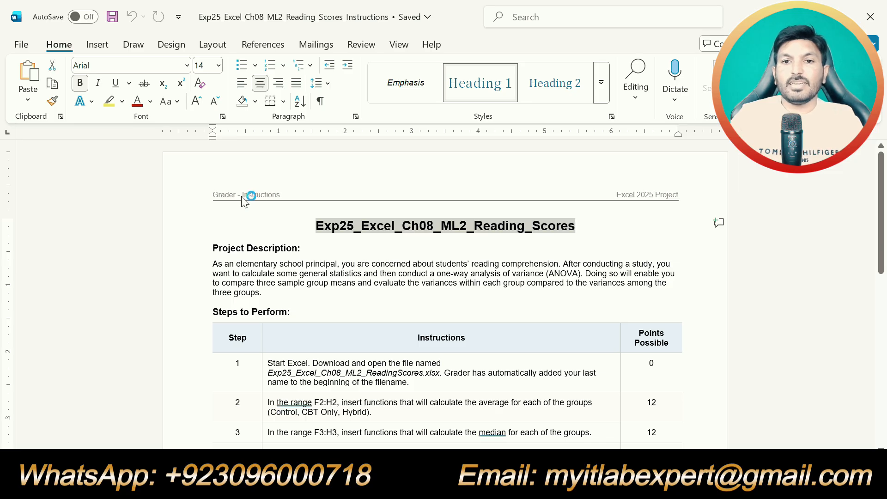
{"action": "left_click", "coordinate": [122, 101]}
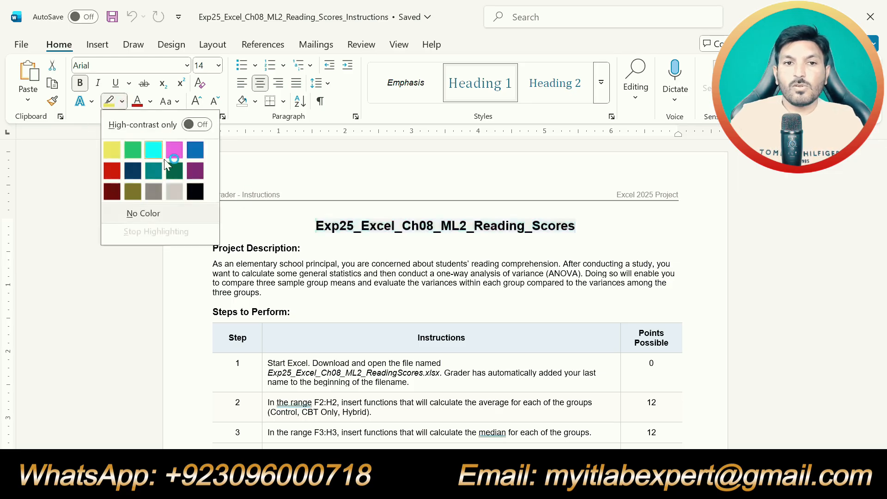
{"action": "left_click", "coordinate": [157, 152]}
{"action": "left_click", "coordinate": [507, 298]}
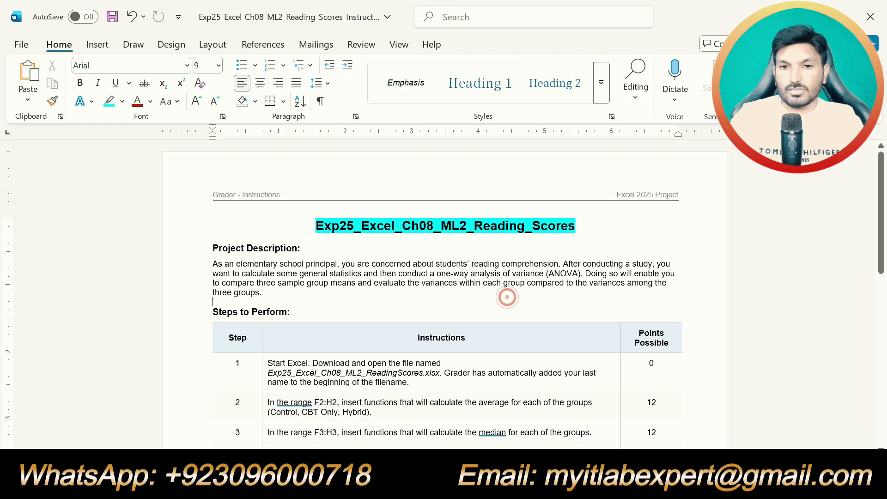
Highlight the "Project Description:" and "Steps to Perform:" headings in turquoise
{"action": "left_click_drag", "start_coordinate": [252, 248], "coordinate": [214, 248]}
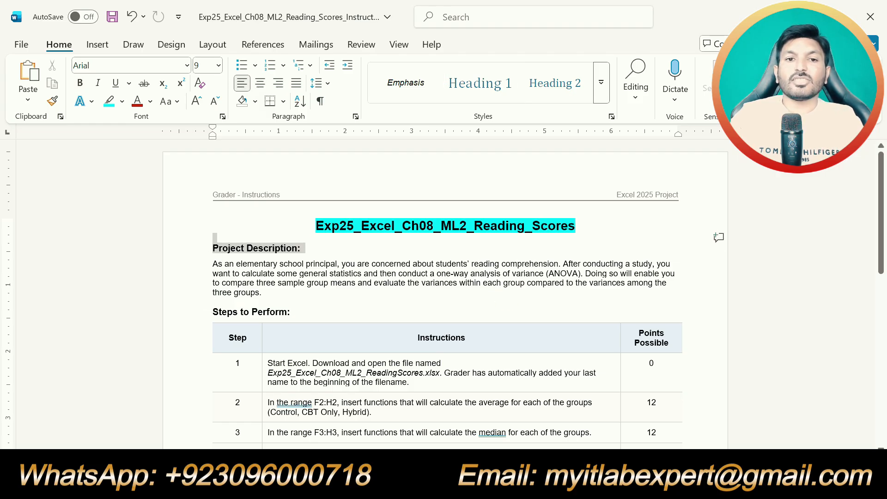
{"action": "left_click", "coordinate": [277, 227]}
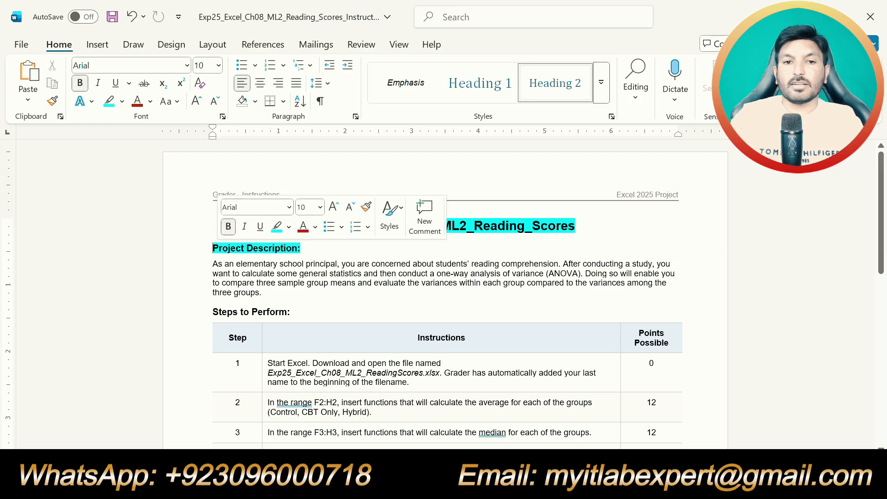
{"action": "left_click_drag", "start_coordinate": [265, 292], "coordinate": [213, 264]}
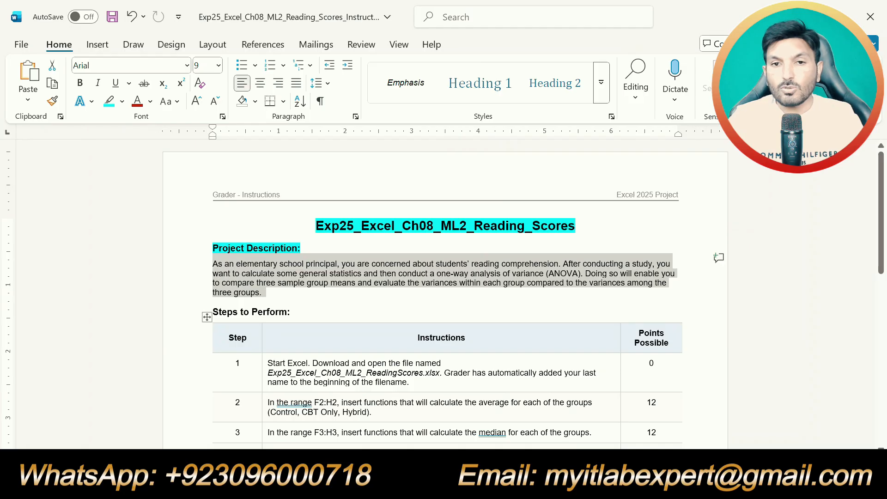
{"action": "left_click_drag", "start_coordinate": [300, 312], "coordinate": [212, 312]}
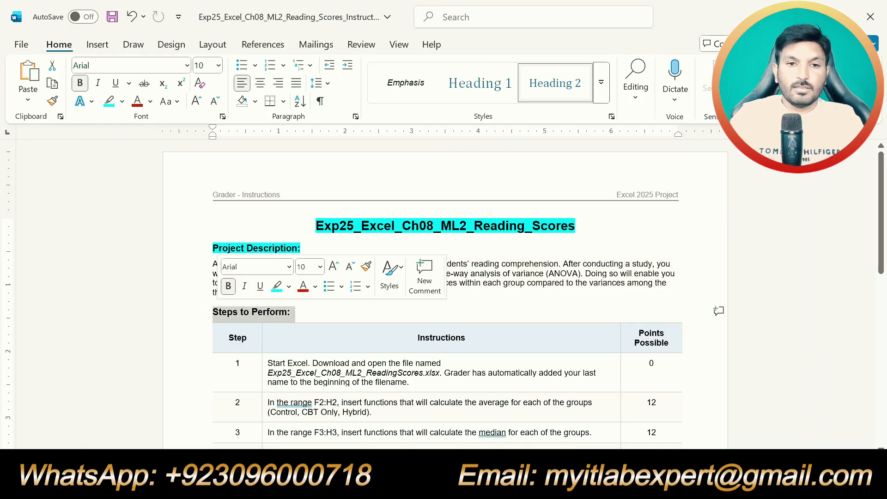
{"action": "left_click", "coordinate": [276, 286]}
{"action": "left_click", "coordinate": [310, 316]}
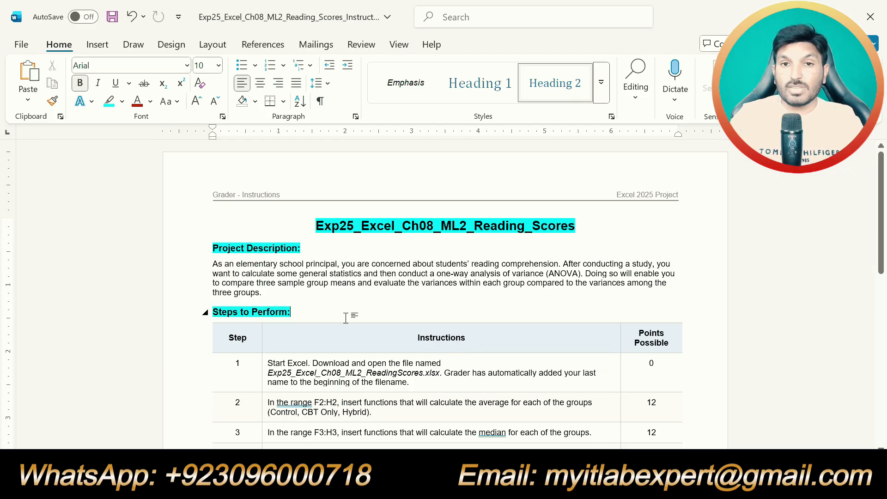
Read through the instructions table from the first step to the last
{"action": "scroll", "coordinate": [345, 318], "scroll_direction": "down", "scroll_amount": 10}
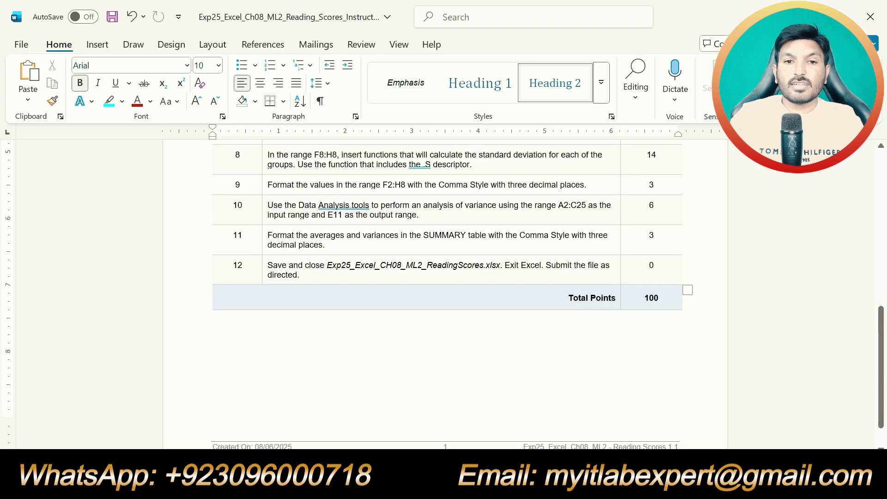
{"action": "scroll", "coordinate": [448, 282], "scroll_direction": "up", "scroll_amount": 6}
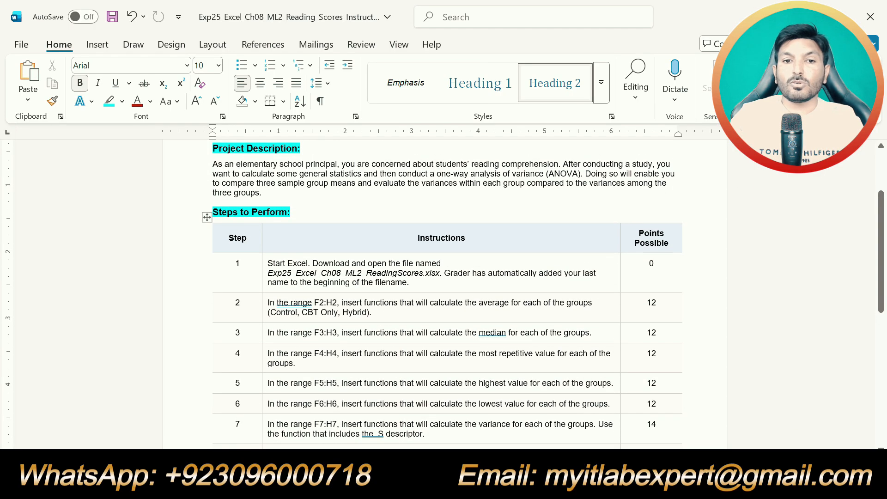
{"action": "scroll", "coordinate": [346, 317], "scroll_direction": "down", "scroll_amount": 6}
{"action": "scroll", "coordinate": [455, 396], "scroll_direction": "up", "scroll_amount": 10}
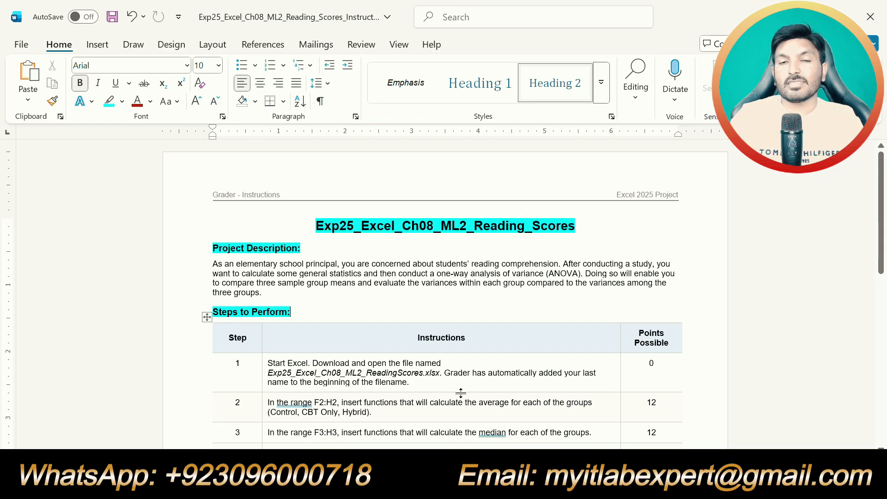
{"action": "scroll", "coordinate": [444, 295], "scroll_direction": "down", "scroll_amount": 8}
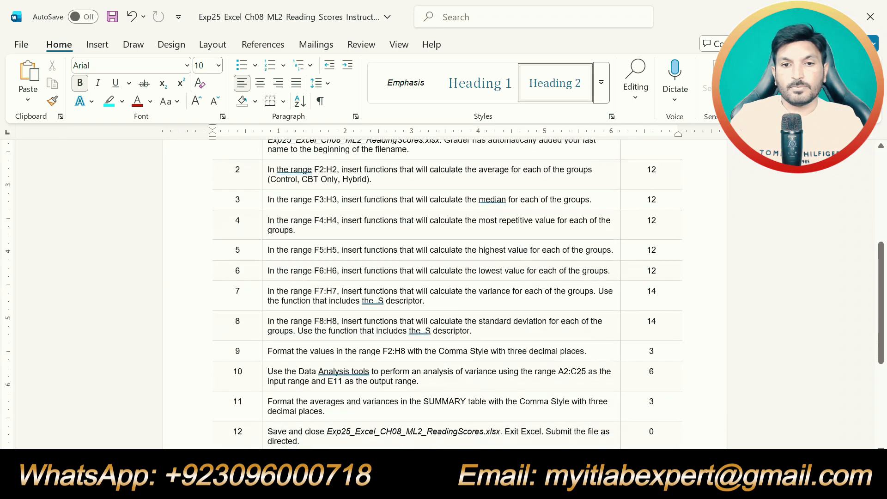
{"action": "scroll", "coordinate": [444, 295], "scroll_direction": "up", "scroll_amount": 8}
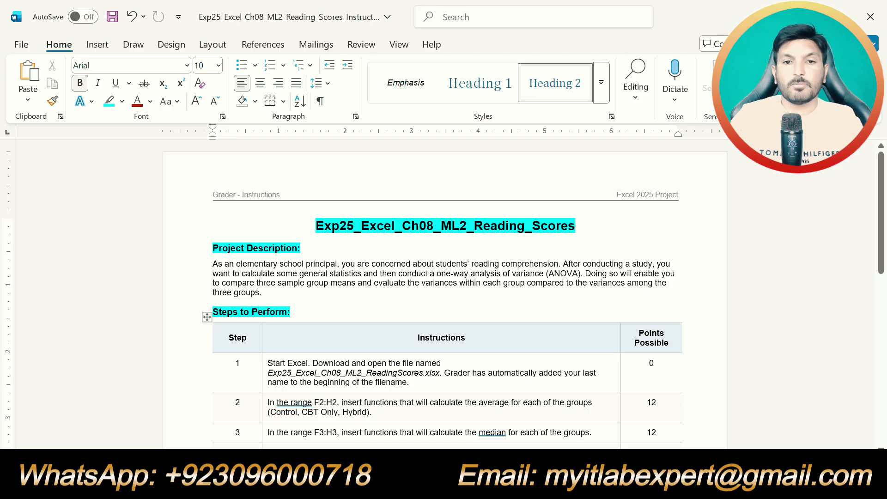
Highlight the step 1 instruction text in yellow
{"action": "left_click_drag", "start_coordinate": [416, 382], "coordinate": [268, 363]}
{"action": "scroll", "coordinate": [421, 433], "scroll_direction": "up", "scroll_amount": 1, "text": "ctrl"}
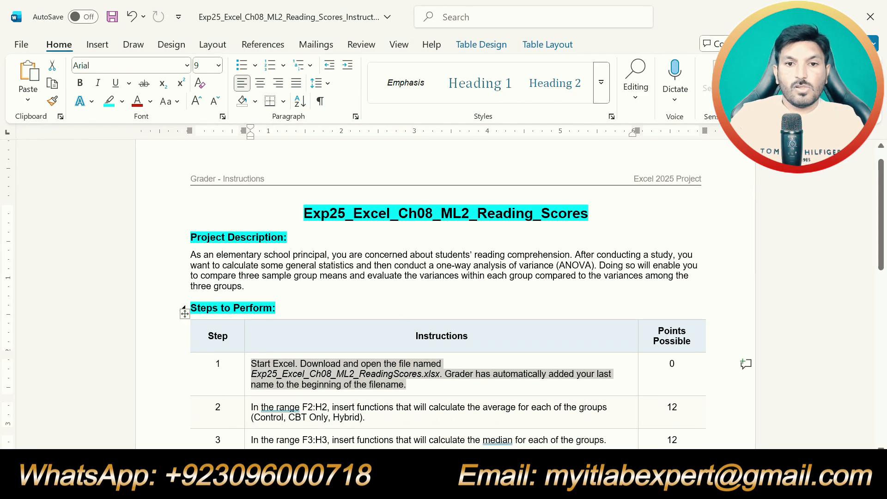
{"action": "left_click", "coordinate": [122, 101]}
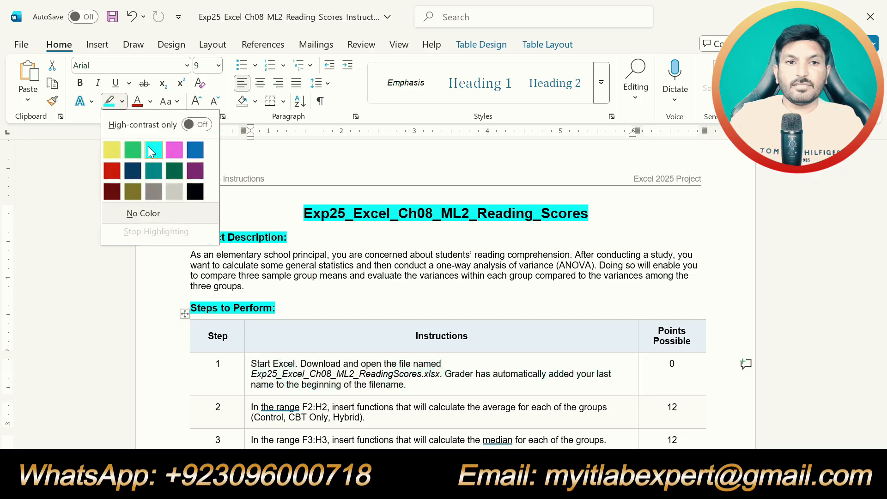
{"action": "left_click", "coordinate": [111, 149]}
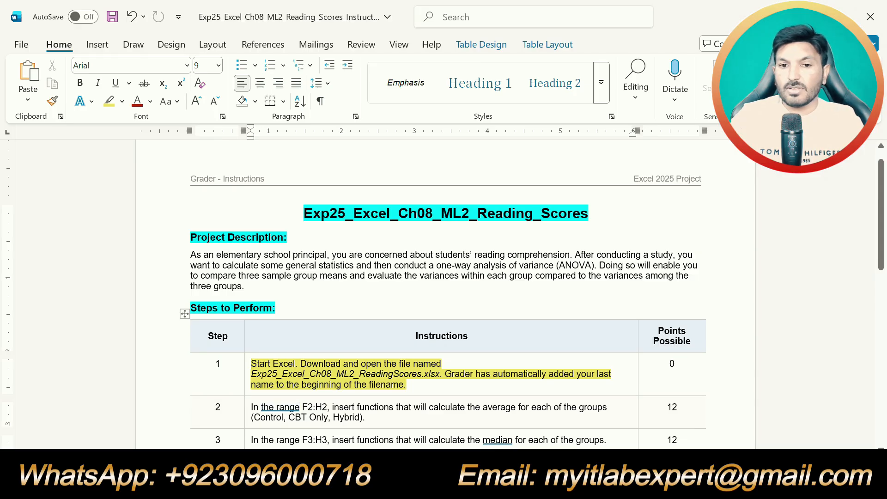
Switch to the Office Grader window in Chrome, open the downloaded ReadingScores workbook in Excel and enable editing
{"action": "left_click", "coordinate": [424, 484]}
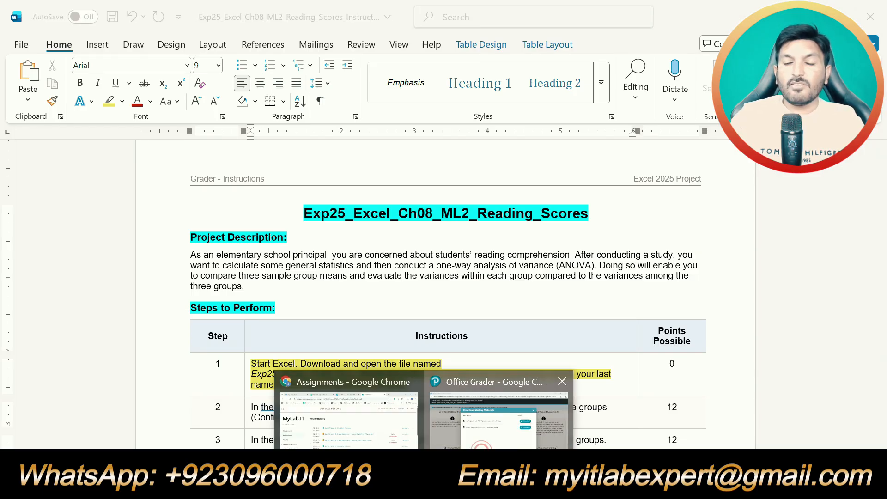
{"action": "left_click", "coordinate": [499, 418]}
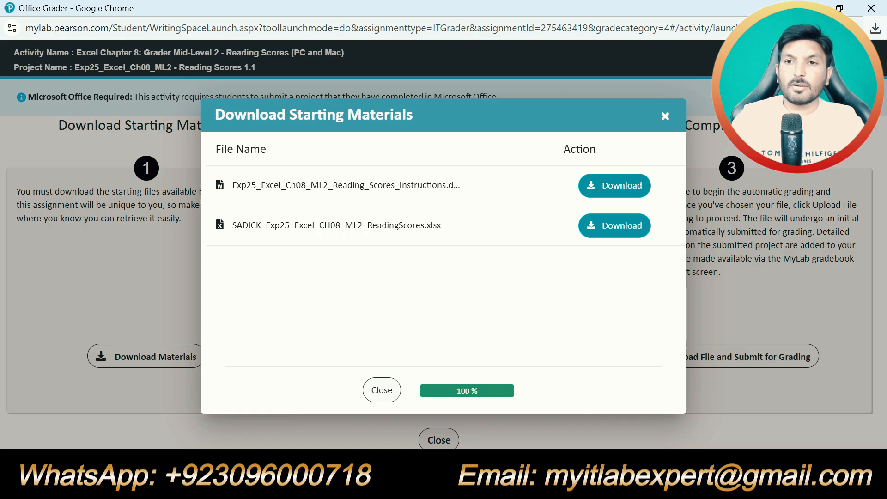
{"action": "left_click", "coordinate": [875, 29]}
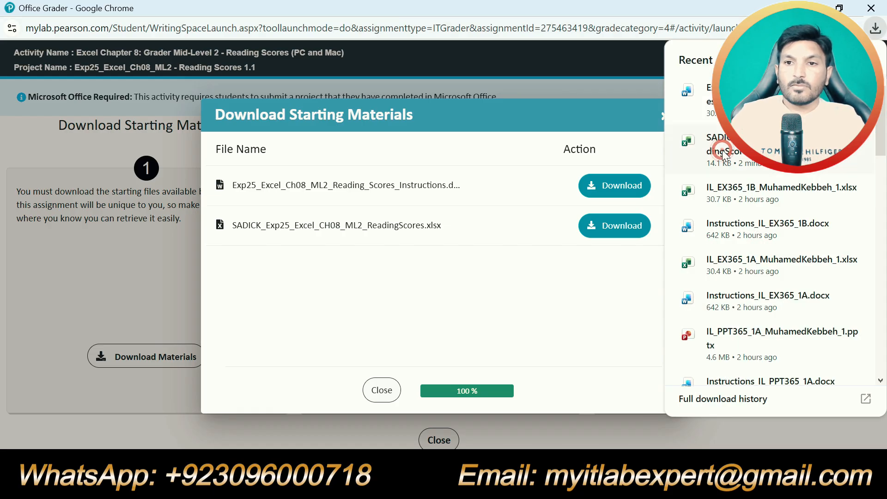
{"action": "left_click", "coordinate": [723, 155]}
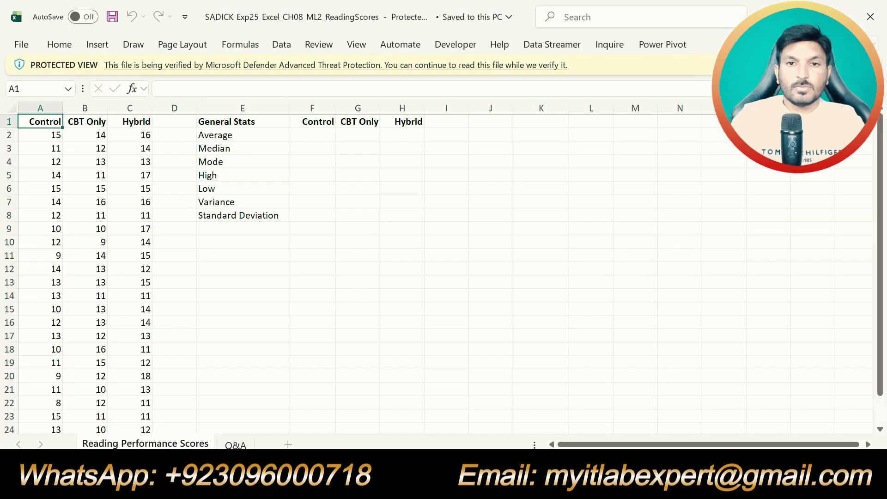
{"action": "left_click", "coordinate": [481, 218]}
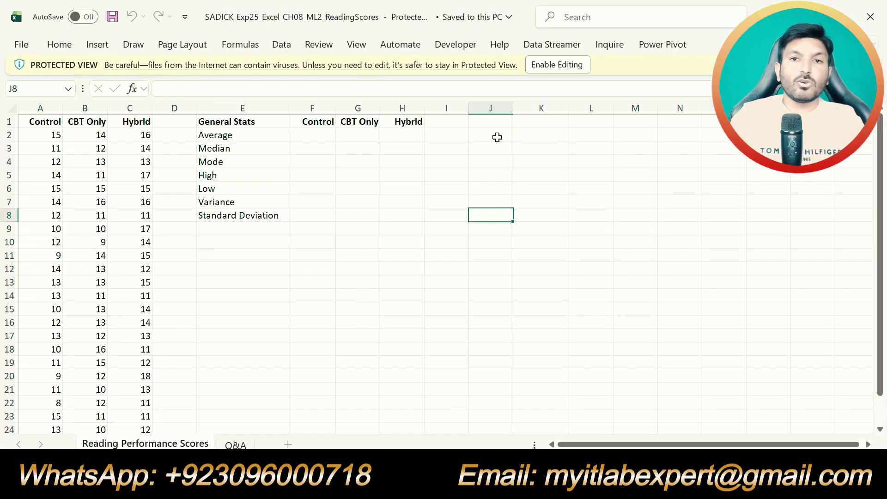
{"action": "left_click", "coordinate": [557, 65]}
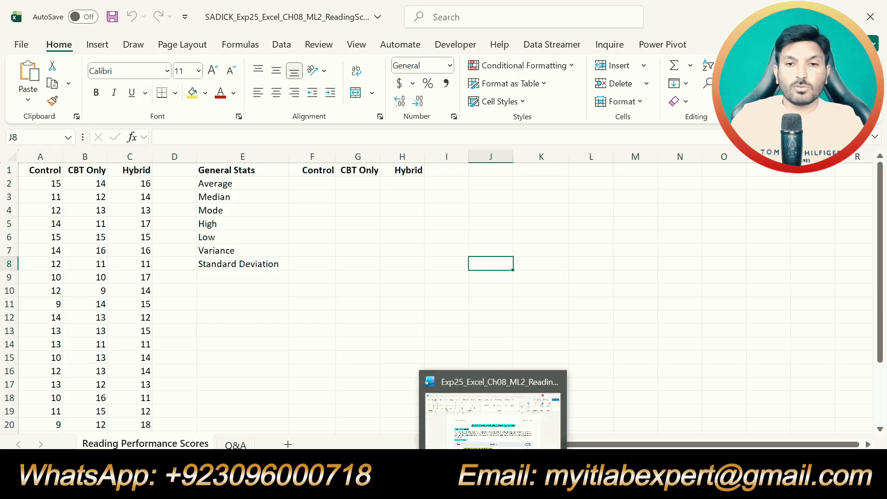
Return to the Word instructions, undo the step 1 highlight and highlight the step 2 instruction in yellow
{"action": "left_click", "coordinate": [494, 487]}
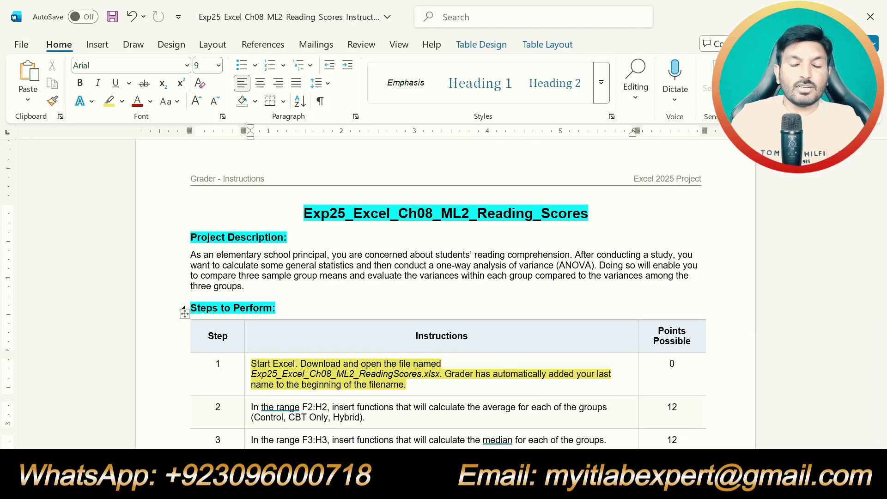
{"action": "key", "text": "ctrl+z"}
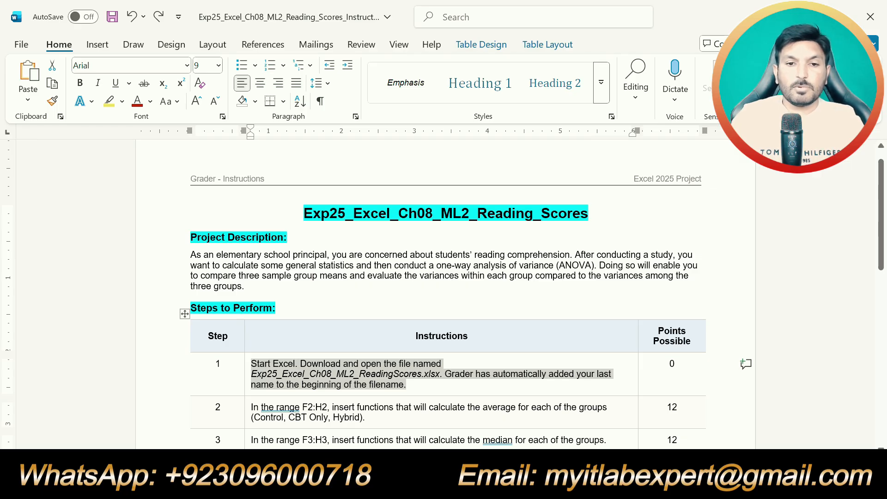
{"action": "left_click_drag", "start_coordinate": [368, 418], "coordinate": [251, 406]}
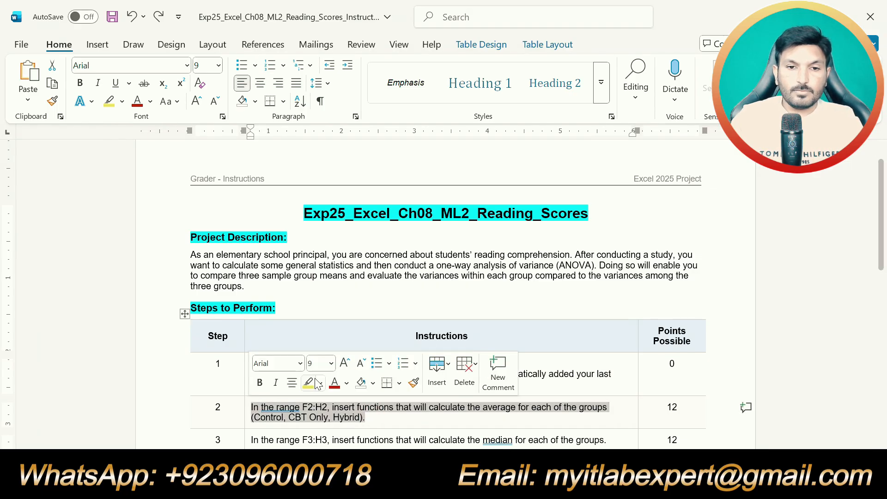
{"action": "left_click", "coordinate": [317, 382]}
{"action": "scroll", "coordinate": [444, 291], "scroll_direction": "down", "scroll_amount": 1}
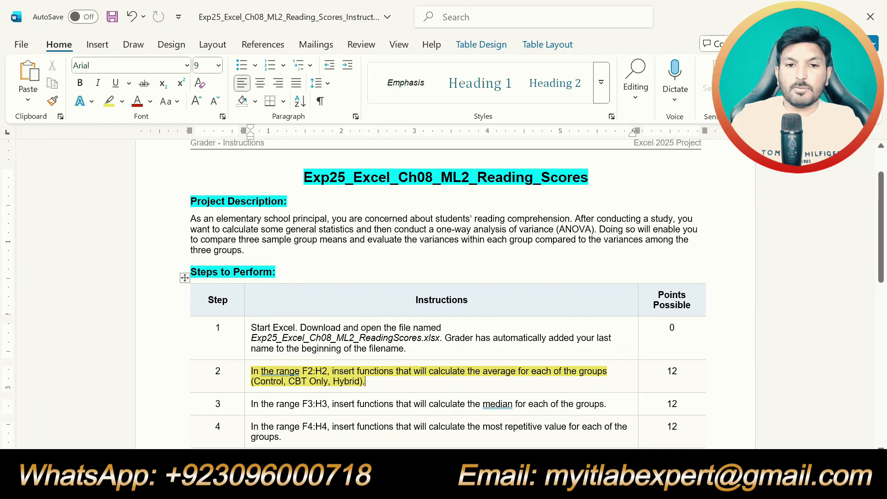
Switch to the ReadingScores workbook in Excel and enter =AVERAGE(A2:A25) in F2 for the Control group
{"action": "left_click", "coordinate": [528, 484]}
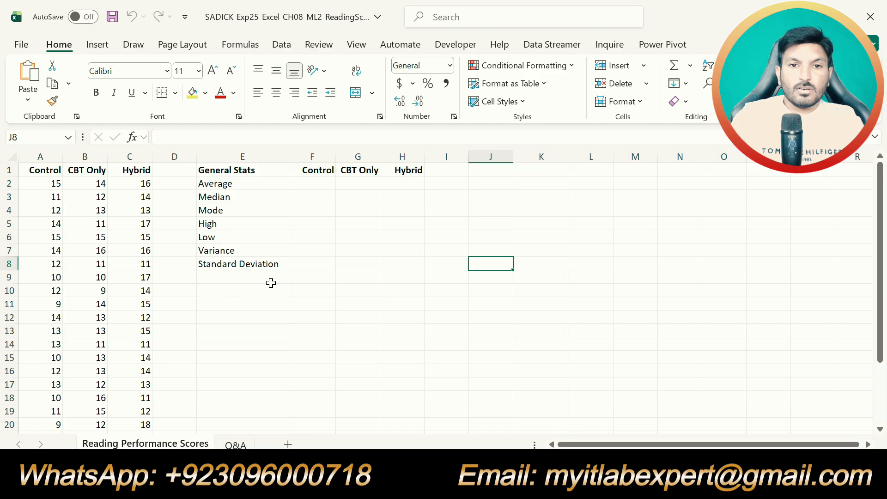
{"action": "left_click", "coordinate": [398, 184]}
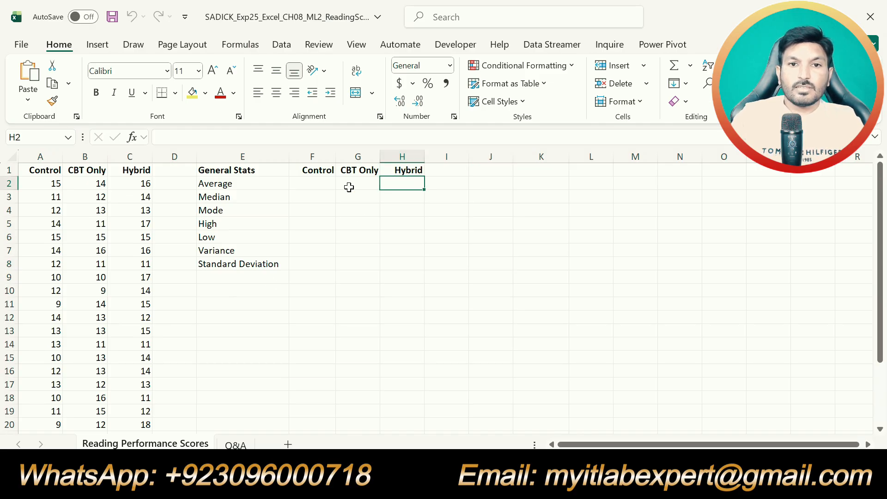
{"action": "left_click", "coordinate": [312, 184]}
{"action": "left_click", "coordinate": [363, 185]}
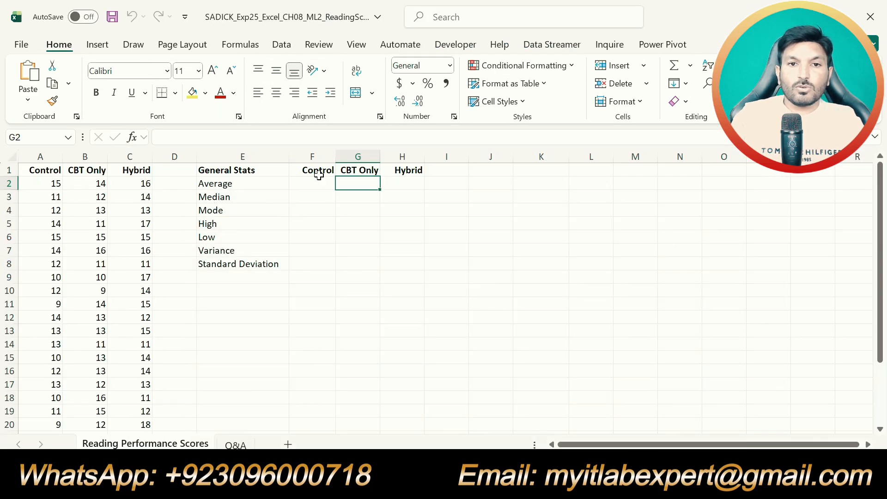
{"action": "left_click", "coordinate": [319, 181]}
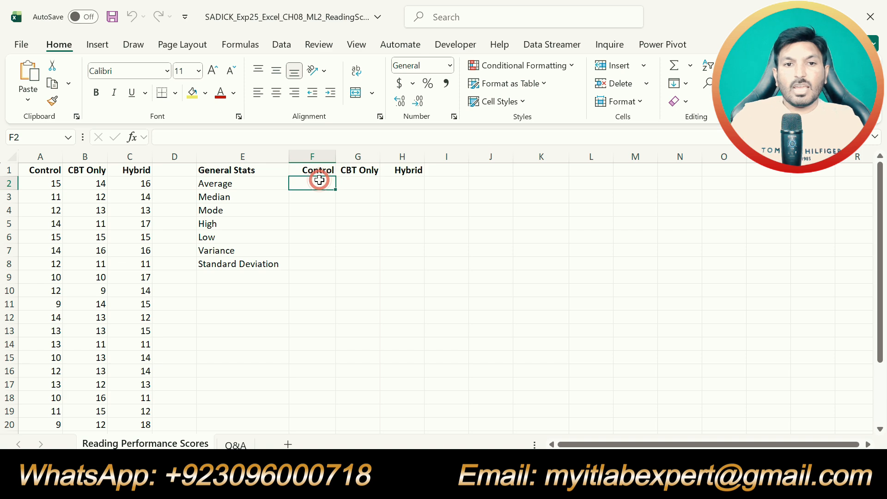
{"action": "type", "text": "="}
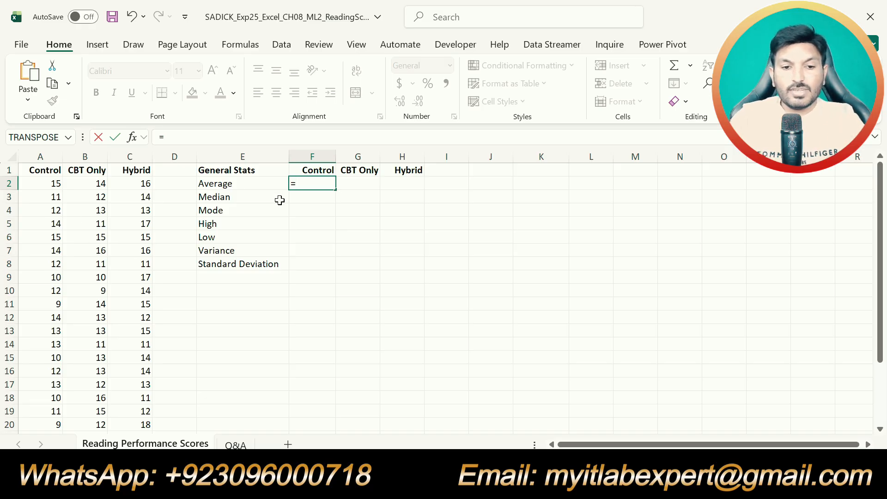
{"action": "type", "text": "av"}
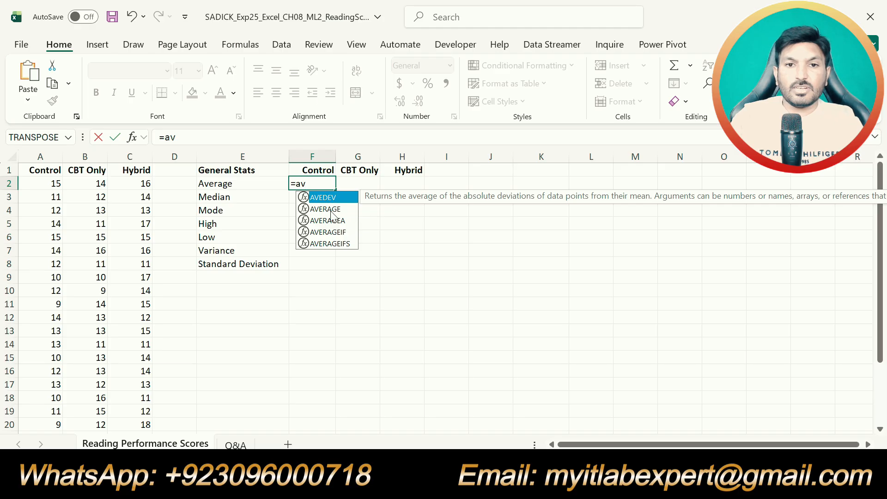
{"action": "double_click", "coordinate": [331, 212]}
{"action": "left_click_drag", "start_coordinate": [51, 183], "coordinate": [60, 409]}
{"action": "scroll", "coordinate": [265, 374], "scroll_direction": "up", "scroll_amount": 2}
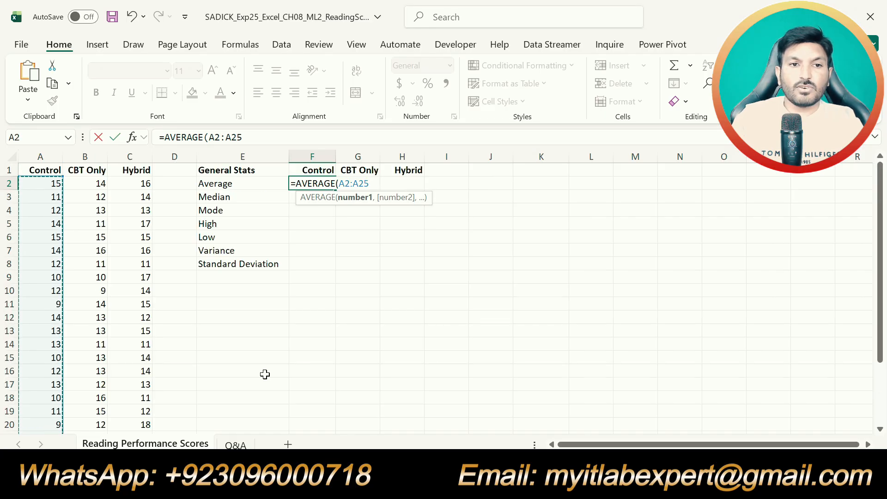
{"action": "scroll", "coordinate": [264, 374], "scroll_direction": "down", "scroll_amount": 5}
{"action": "scroll", "coordinate": [265, 374], "scroll_direction": "up", "scroll_amount": 5}
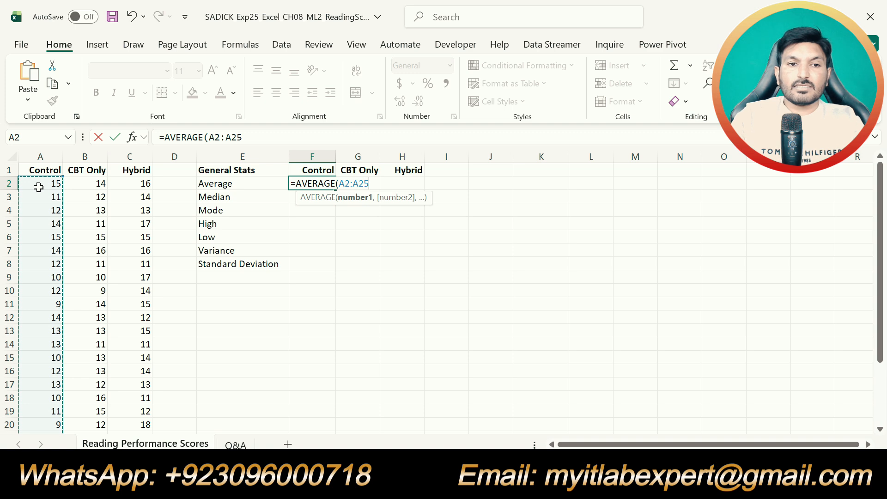
{"action": "scroll", "coordinate": [42, 212], "scroll_direction": "down", "scroll_amount": 6}
{"action": "scroll", "coordinate": [44, 239], "scroll_direction": "up", "scroll_amount": 6}
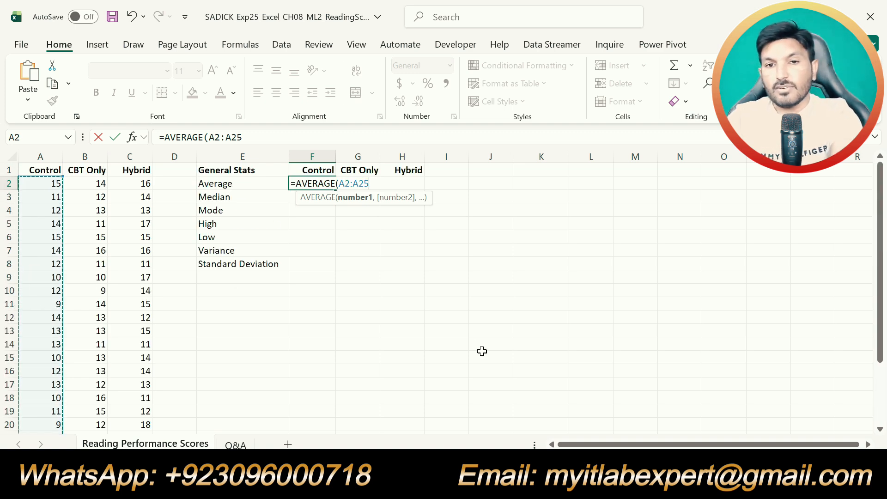
{"action": "key", "text": "Return"}
Fill the AVERAGE formula from F2 across to H2 and check the copied formulas in G2 and H2
{"action": "left_click", "coordinate": [323, 179]}
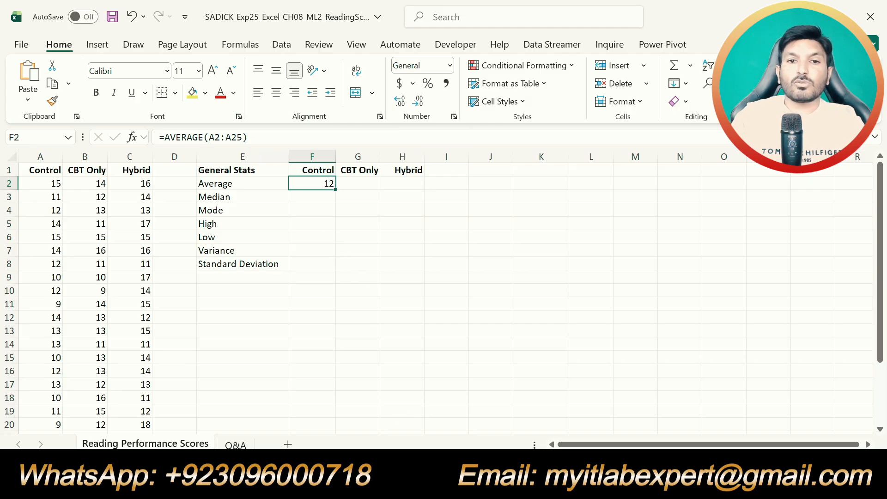
{"action": "left_click", "coordinate": [359, 181]}
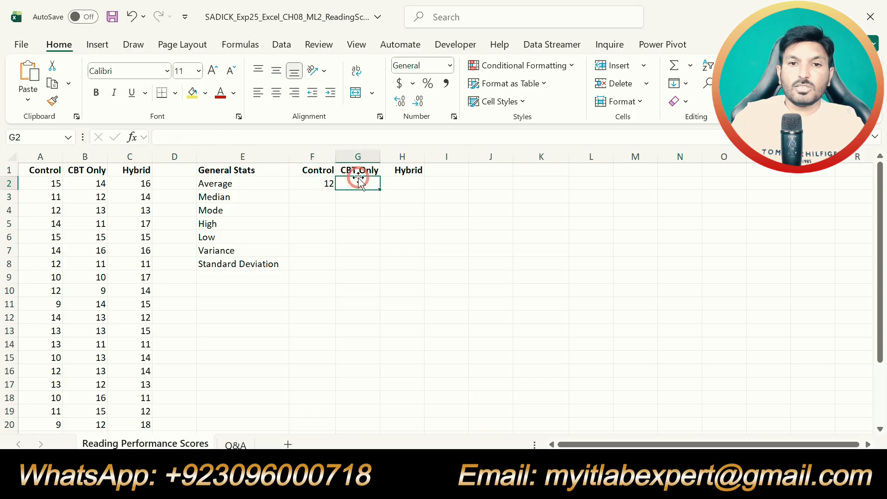
{"action": "left_click", "coordinate": [409, 184]}
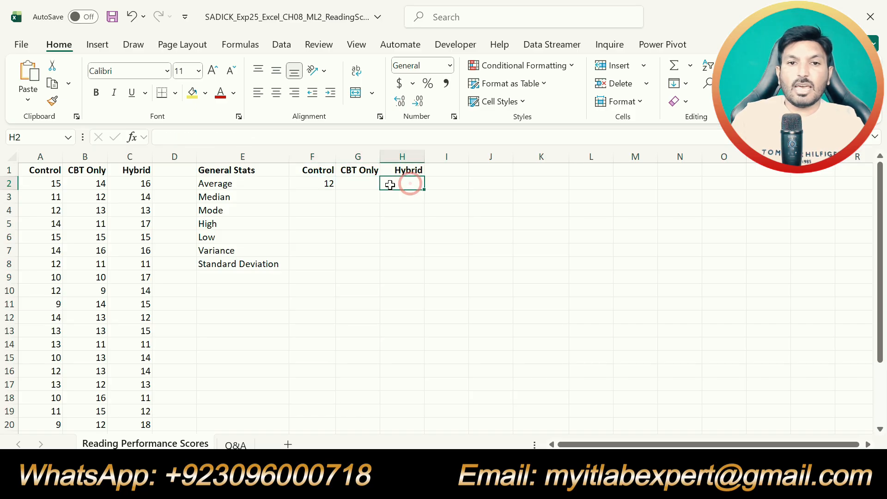
{"action": "left_click", "coordinate": [326, 185]}
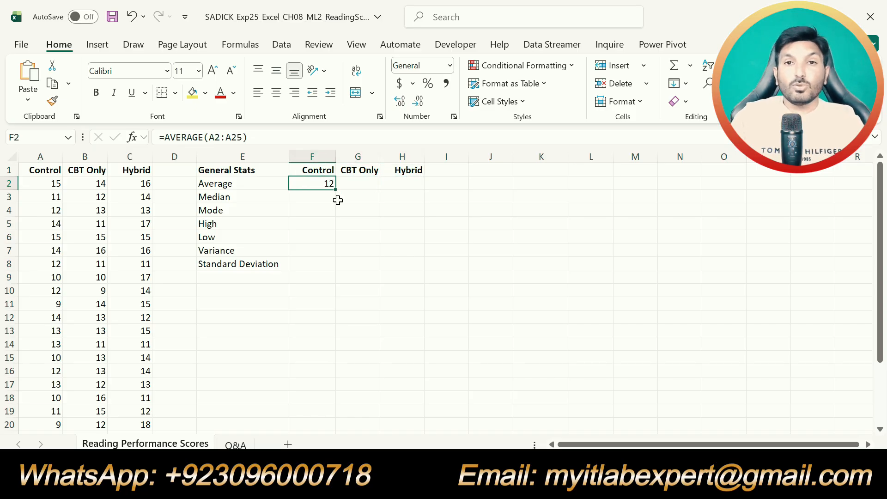
{"action": "left_click_drag", "start_coordinate": [335, 190], "coordinate": [406, 190]}
{"action": "left_click", "coordinate": [360, 184]}
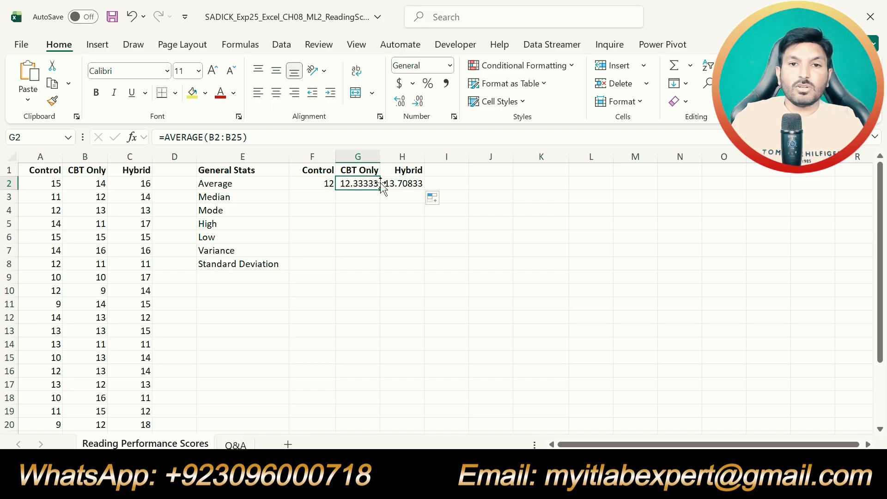
{"action": "left_click", "coordinate": [399, 183]}
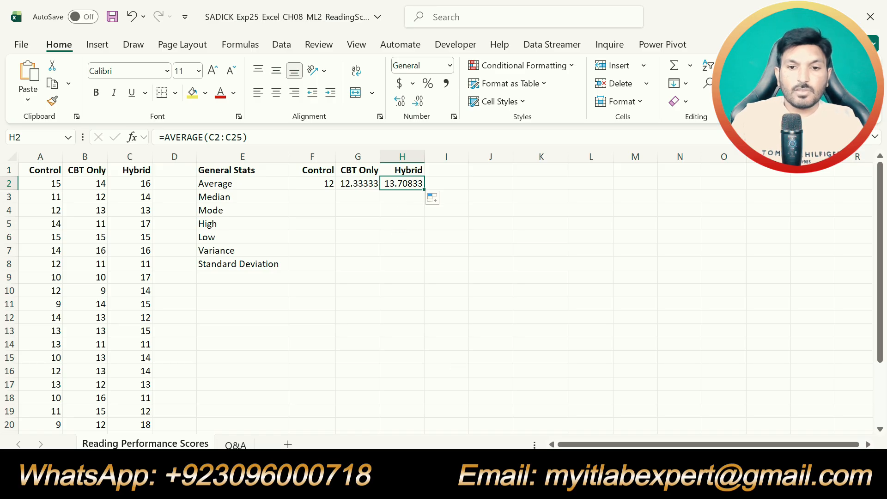
Switch to the Word instructions, undo the step 2 highlight and highlight the step 3 instruction in yellow
{"action": "key", "text": "alt+Tab"}
{"action": "key", "text": "ctrl+z"}
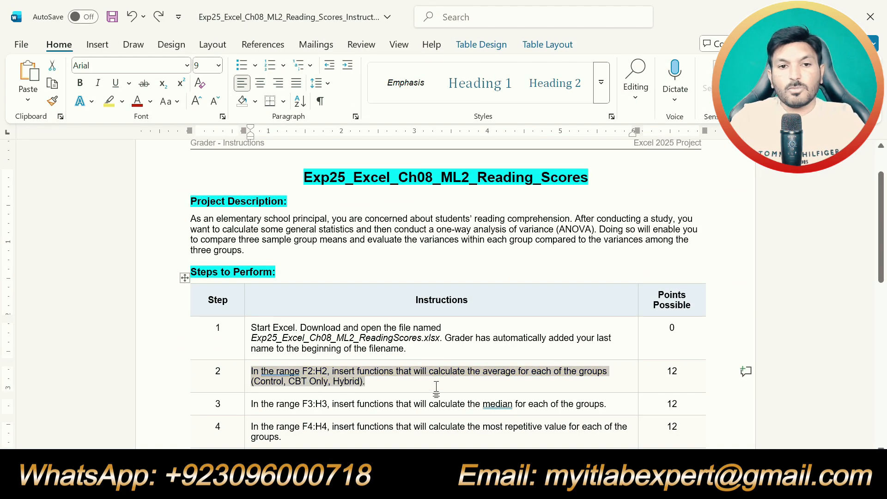
{"action": "scroll", "coordinate": [436, 391], "scroll_direction": "down", "scroll_amount": 4}
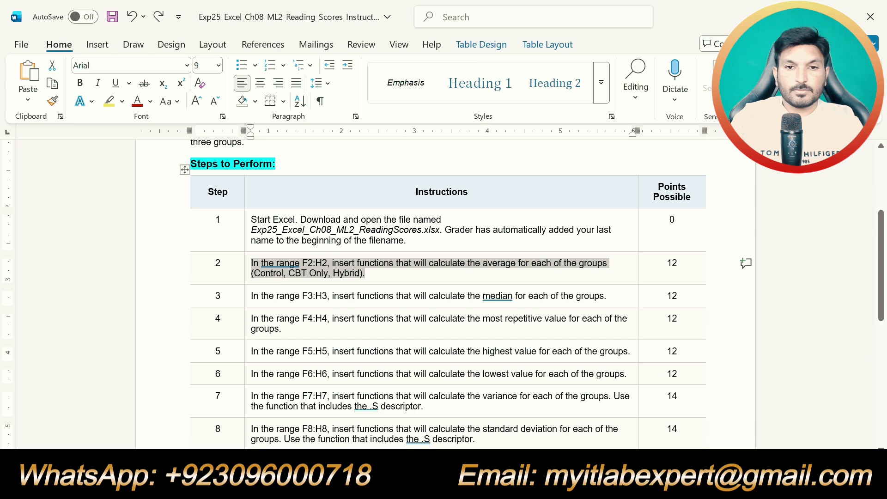
{"action": "left_click", "coordinate": [340, 335]}
{"action": "left_click_drag", "start_coordinate": [609, 296], "coordinate": [251, 297]}
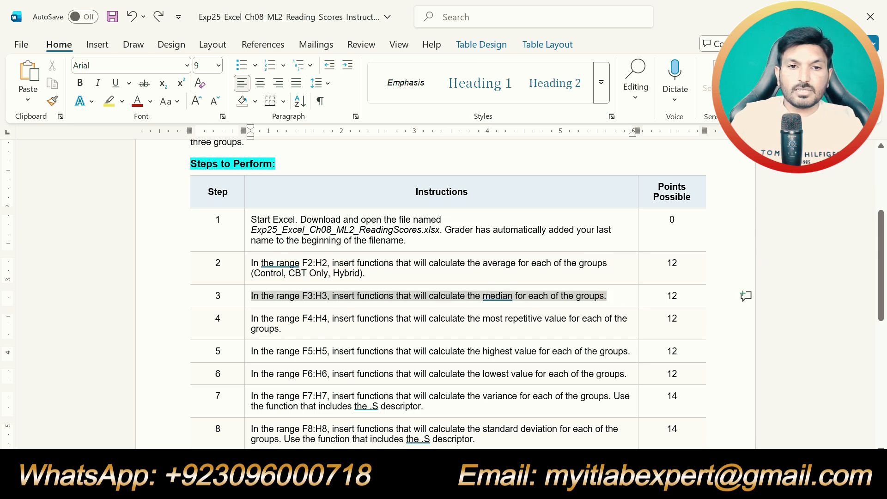
{"action": "left_click_drag", "start_coordinate": [608, 296], "coordinate": [251, 297]}
{"action": "left_click", "coordinate": [307, 276]}
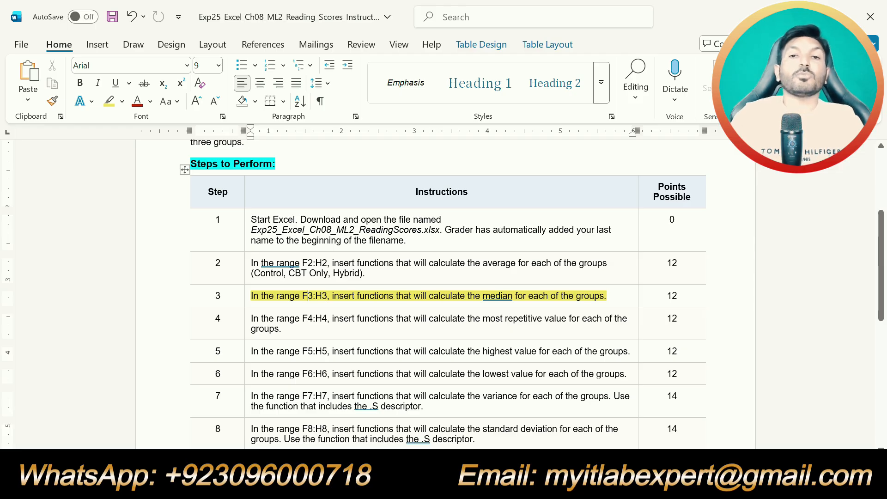
Switch back to the Excel workbook and enter =MEDIAN(A2:A25) in F3 for the Control group
{"action": "left_click", "coordinate": [522, 484]}
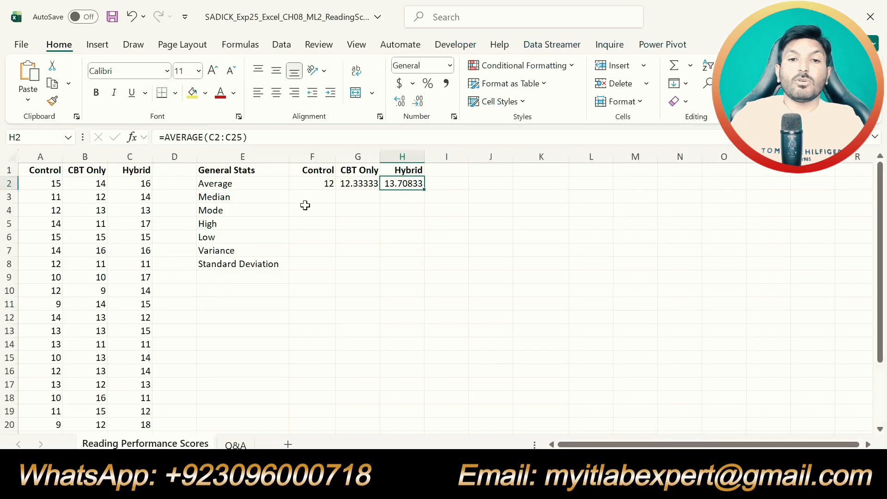
{"action": "left_click", "coordinate": [321, 197]}
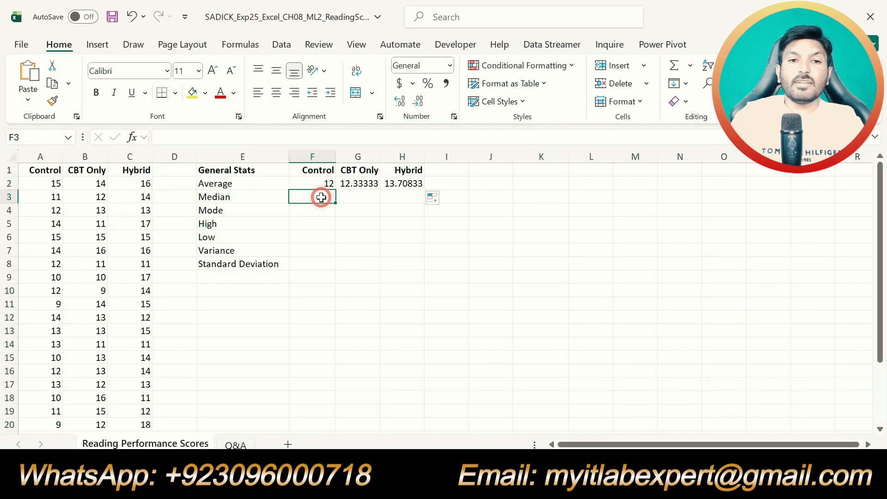
{"action": "left_click", "coordinate": [359, 199]}
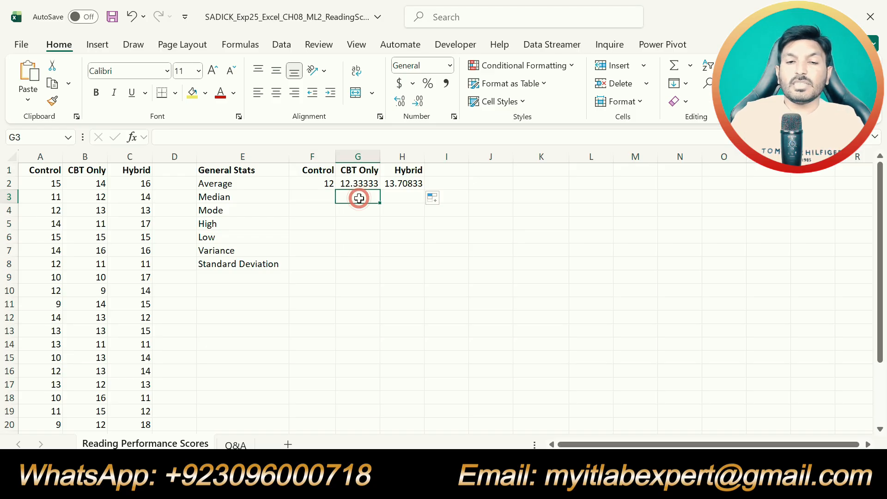
{"action": "left_click", "coordinate": [410, 199]}
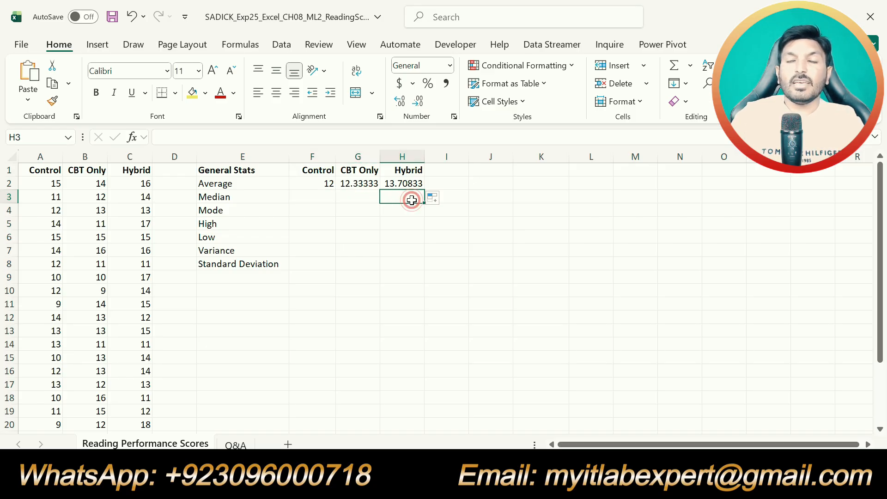
{"action": "left_click", "coordinate": [322, 198]}
{"action": "type", "text": "="}
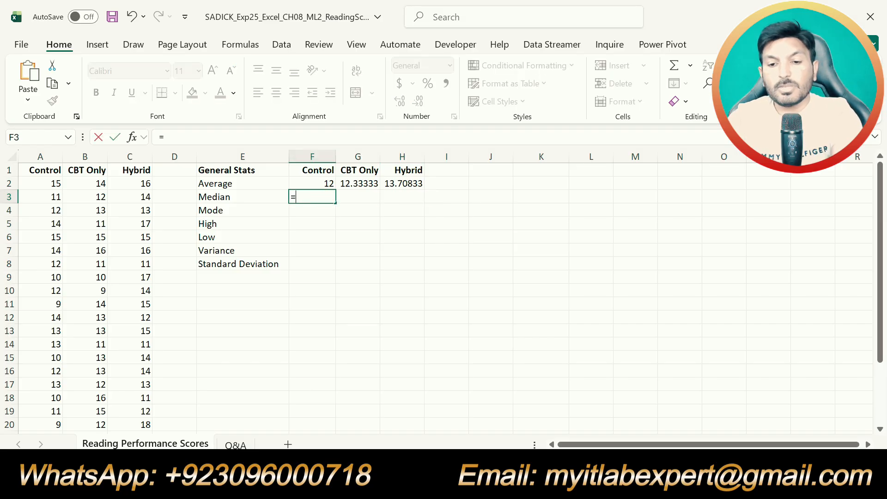
{"action": "type", "text": "med"}
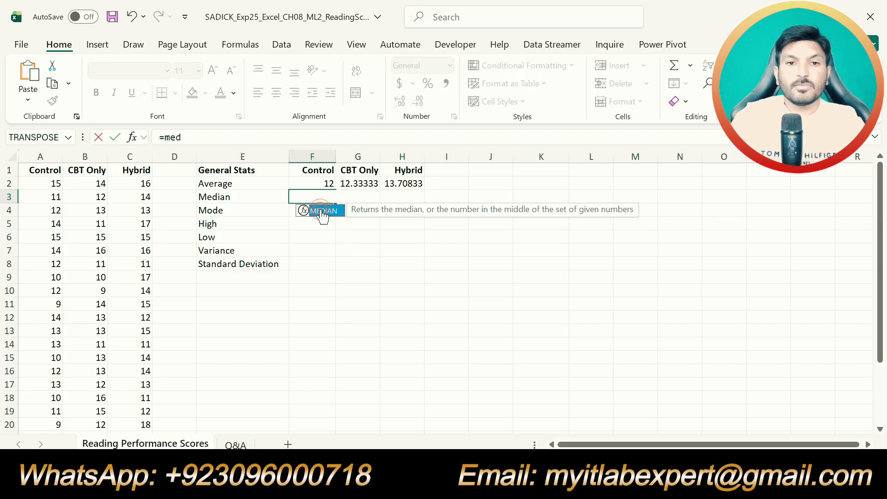
{"action": "double_click", "coordinate": [322, 212]}
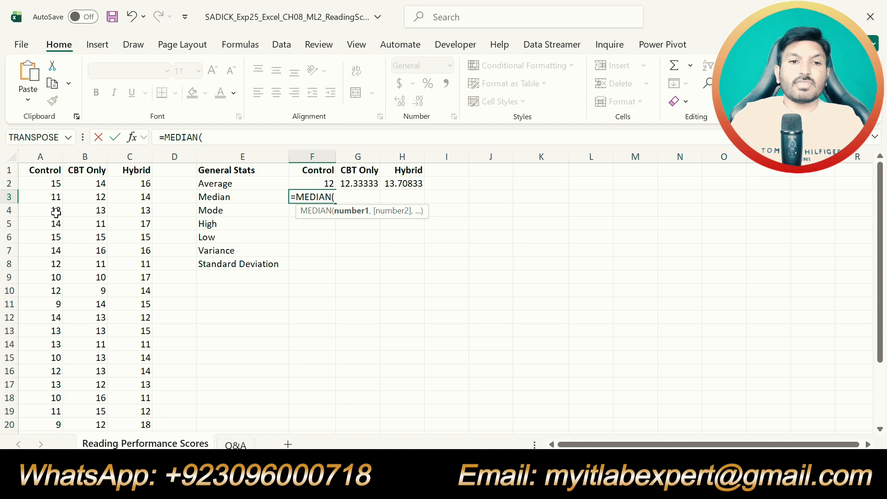
{"action": "left_click_drag", "start_coordinate": [51, 184], "coordinate": [60, 416]}
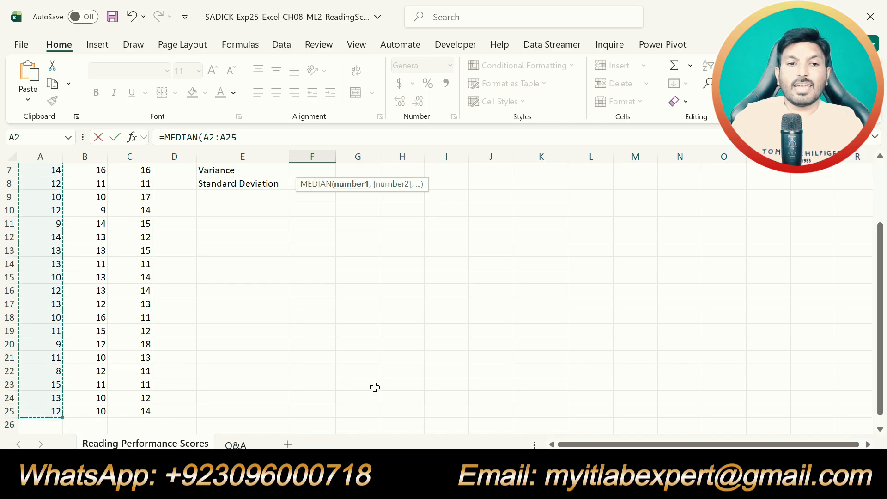
{"action": "scroll", "coordinate": [391, 387], "scroll_direction": "up", "scroll_amount": 2}
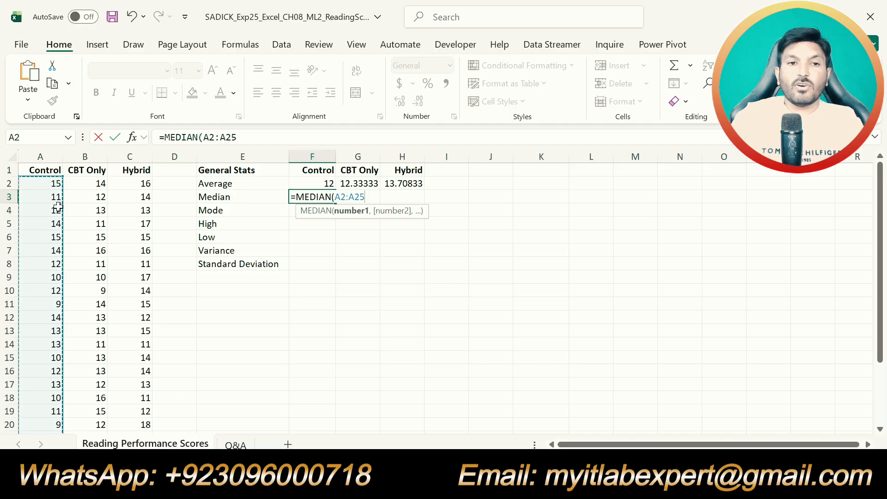
{"action": "key", "text": "Return"}
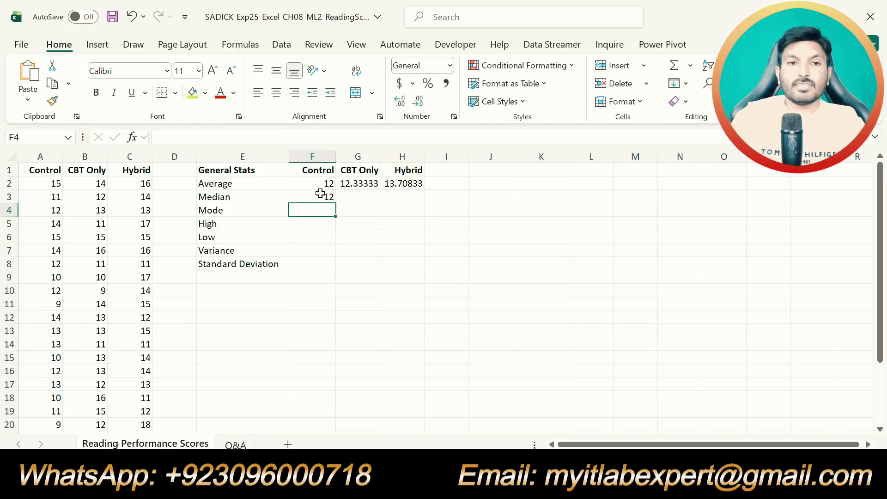
Fill the MEDIAN formula from F3 across to H3 and check the copied formulas in G3 and H3
{"action": "left_click", "coordinate": [323, 194]}
{"action": "left_click", "coordinate": [322, 185]}
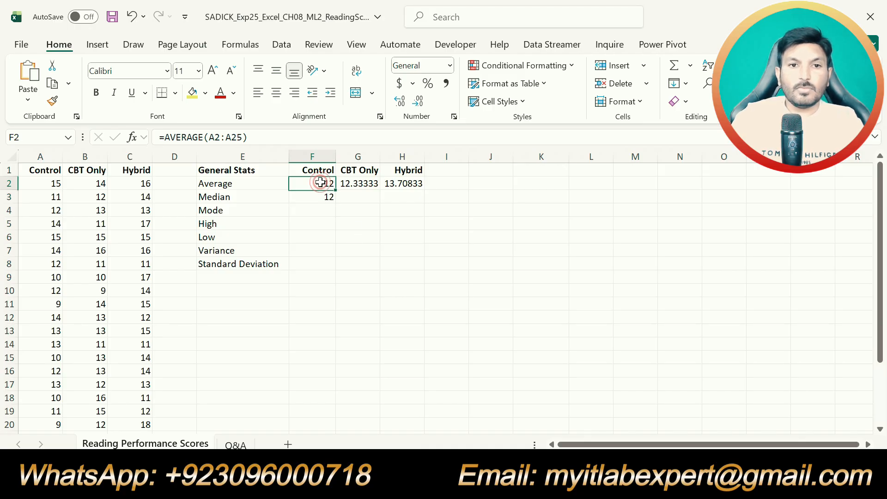
{"action": "left_click", "coordinate": [326, 196]}
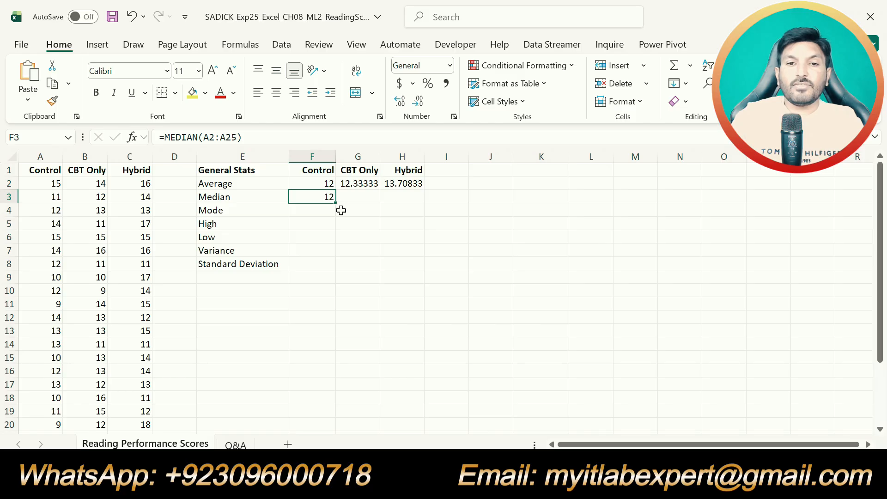
{"action": "left_click_drag", "start_coordinate": [337, 204], "coordinate": [416, 203]}
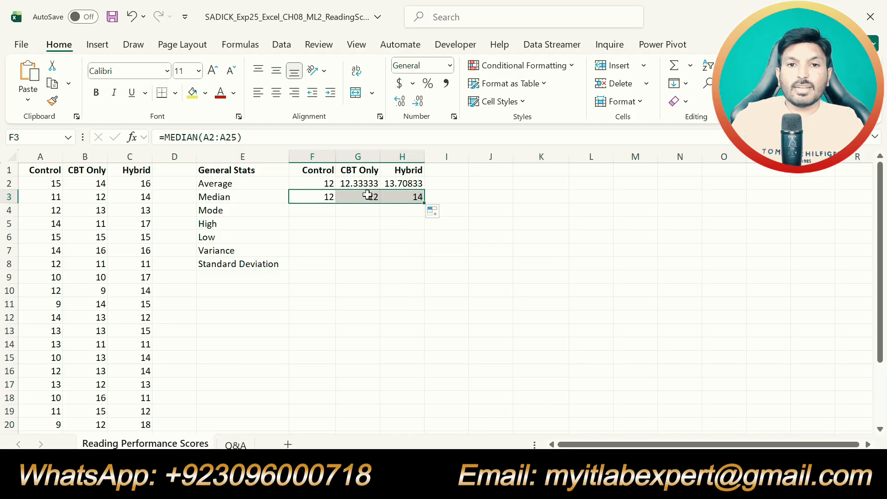
{"action": "left_click", "coordinate": [368, 195]}
{"action": "left_click", "coordinate": [402, 196]}
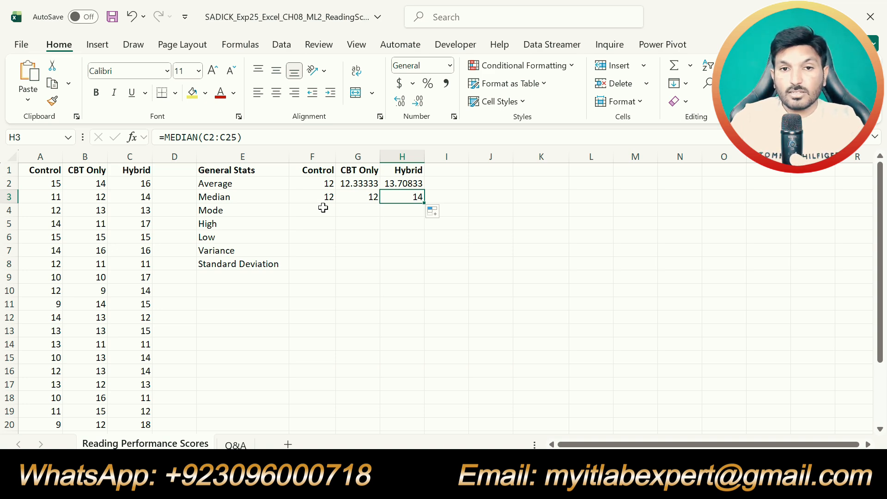
{"action": "left_click", "coordinate": [388, 236]}
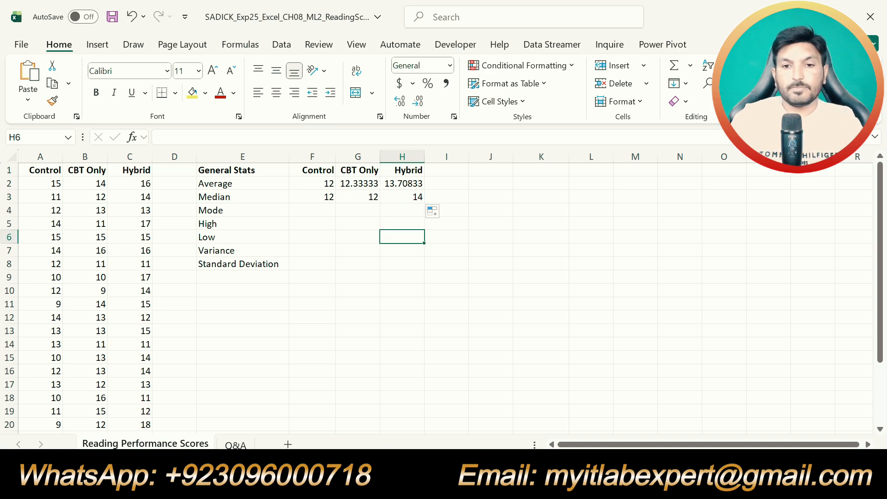
Switch to the Word instructions, undo the step 3 highlight and highlight the step 4 instruction in yellow
{"action": "key", "text": "alt+Tab"}
{"action": "key", "text": "ctrl+z"}
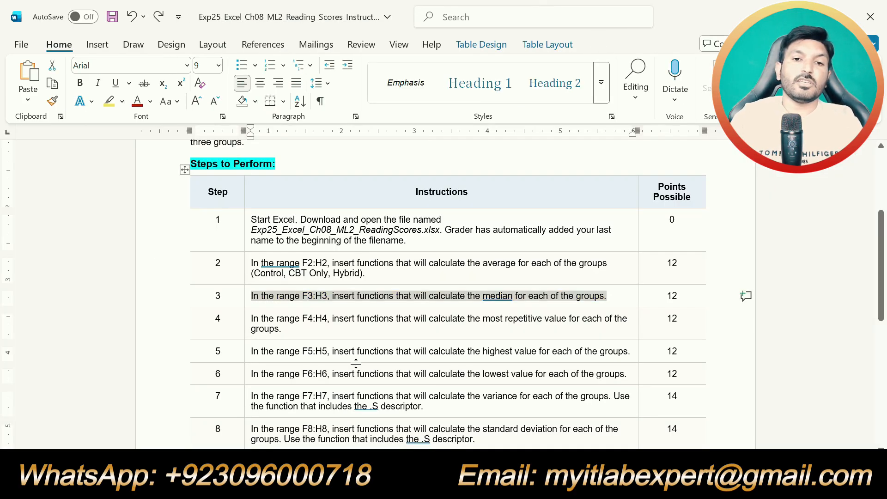
{"action": "scroll", "coordinate": [355, 363], "scroll_direction": "up", "scroll_amount": 2}
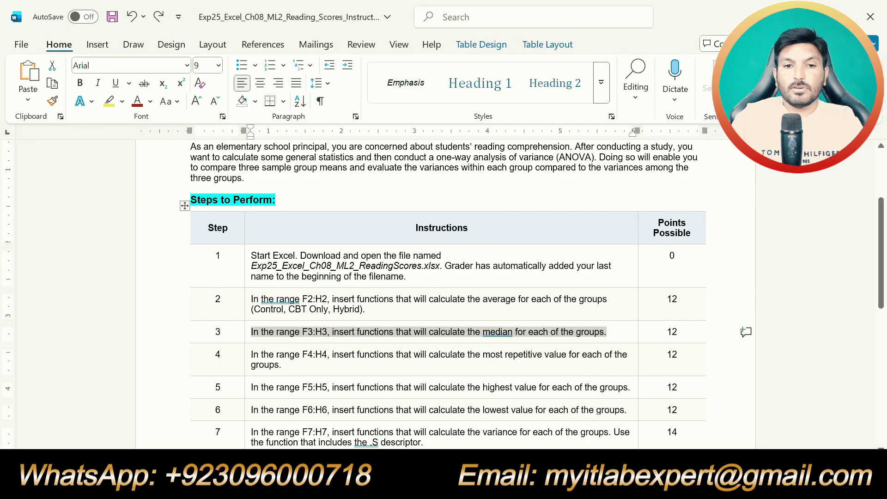
{"action": "triple_click", "coordinate": [287, 363]}
{"action": "left_click", "coordinate": [310, 333]}
{"action": "left_click", "coordinate": [298, 368]}
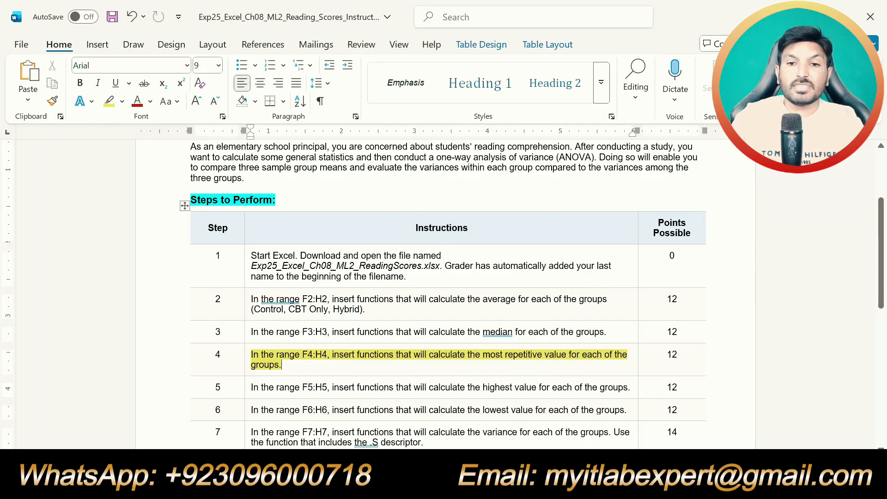
Switch back to the Excel workbook and enter =MODE(A2:A25) in F4 for the Control group
{"action": "left_click", "coordinate": [550, 483]}
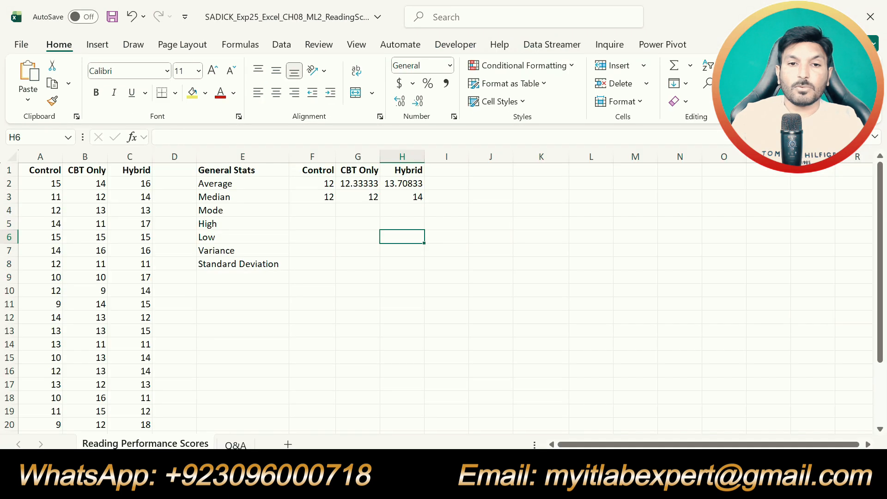
{"action": "left_click", "coordinate": [322, 213]}
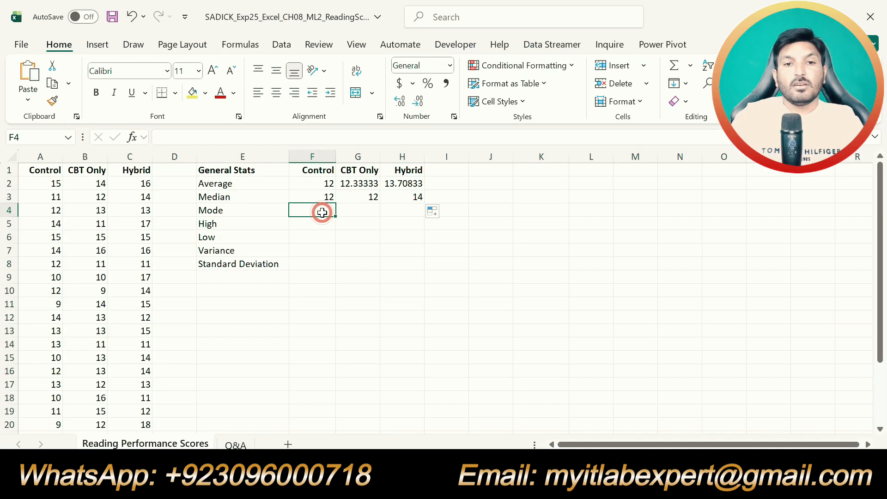
{"action": "type", "text": "=mode"}
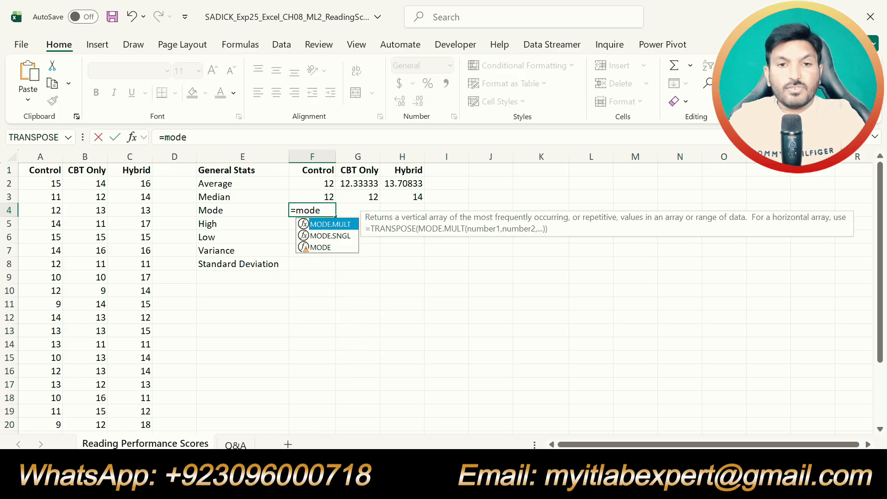
{"action": "double_click", "coordinate": [318, 248]}
{"action": "left_click_drag", "start_coordinate": [54, 183], "coordinate": [55, 400]}
{"action": "scroll", "coordinate": [430, 307], "scroll_direction": "up", "scroll_amount": 3}
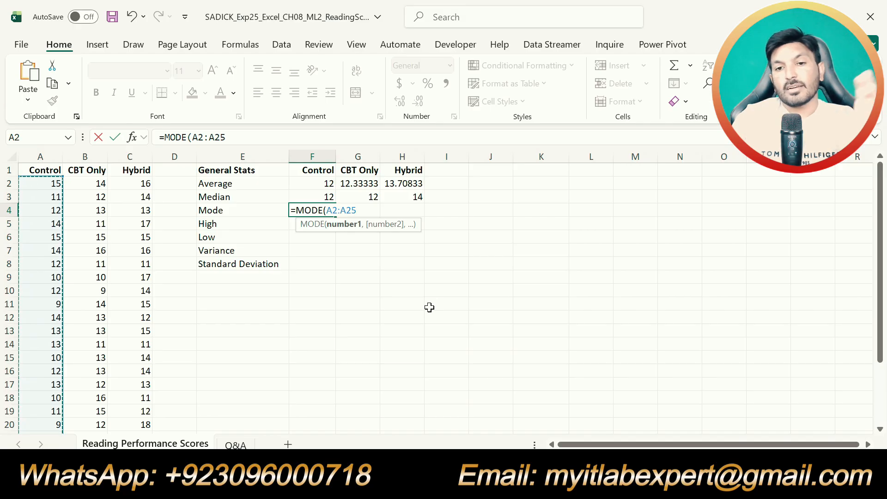
{"action": "key", "text": "Return"}
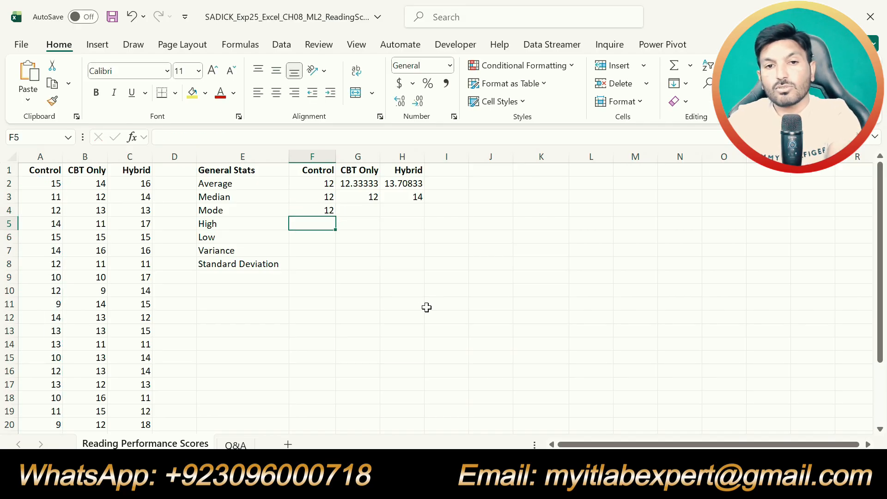
Fill the MODE formula from F4 across to H4 and check the copied formulas in G4 and H4
{"action": "left_click", "coordinate": [321, 209]}
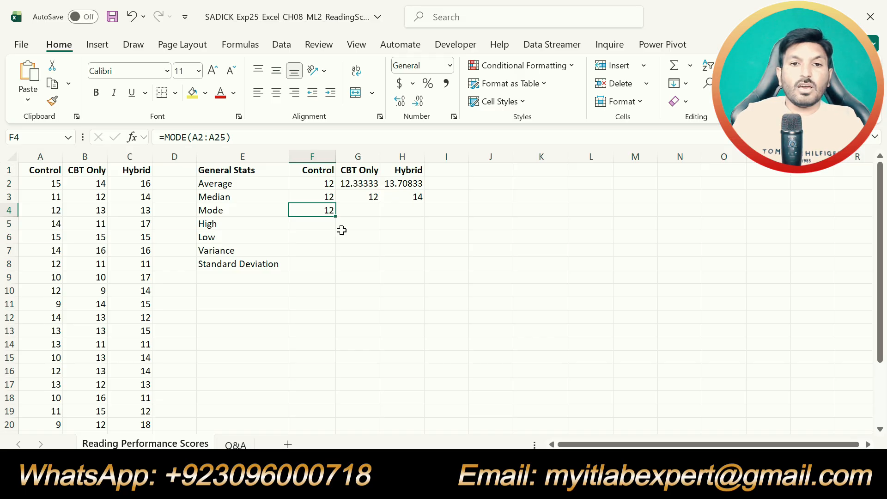
{"action": "left_click_drag", "start_coordinate": [336, 216], "coordinate": [424, 216]}
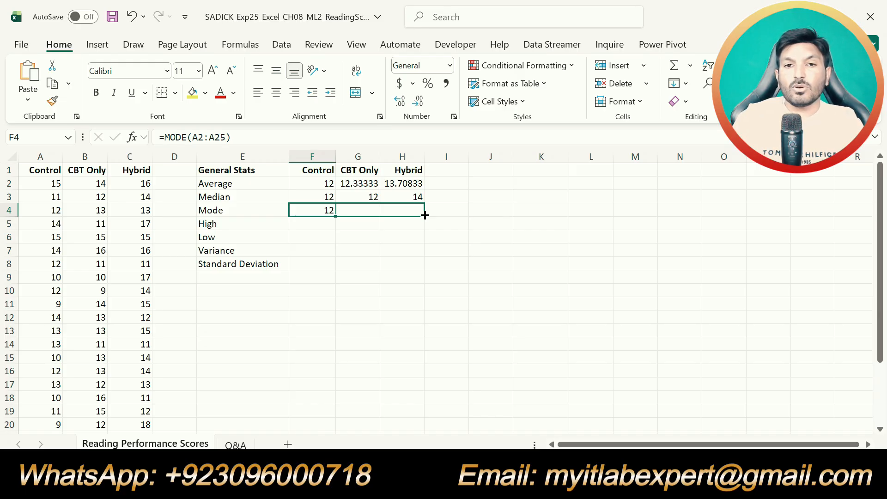
{"action": "left_click_drag", "start_coordinate": [425, 216], "coordinate": [425, 216]}
{"action": "left_click", "coordinate": [368, 208]}
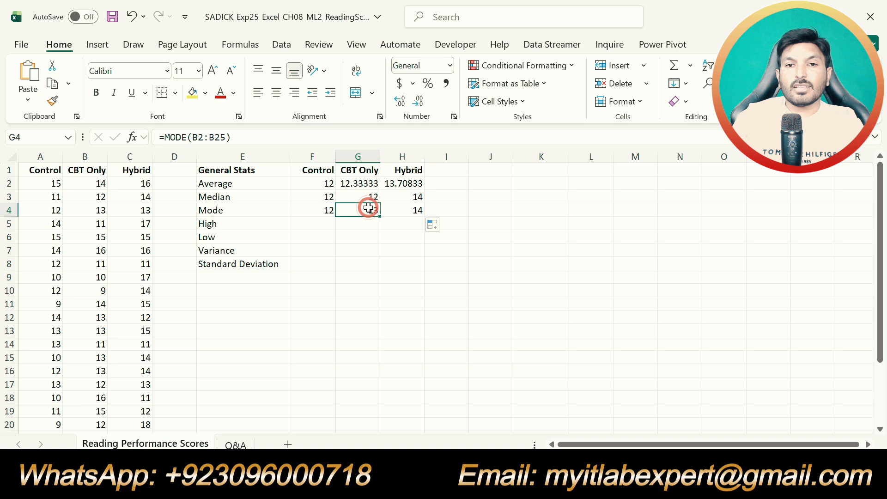
{"action": "left_click", "coordinate": [407, 211]}
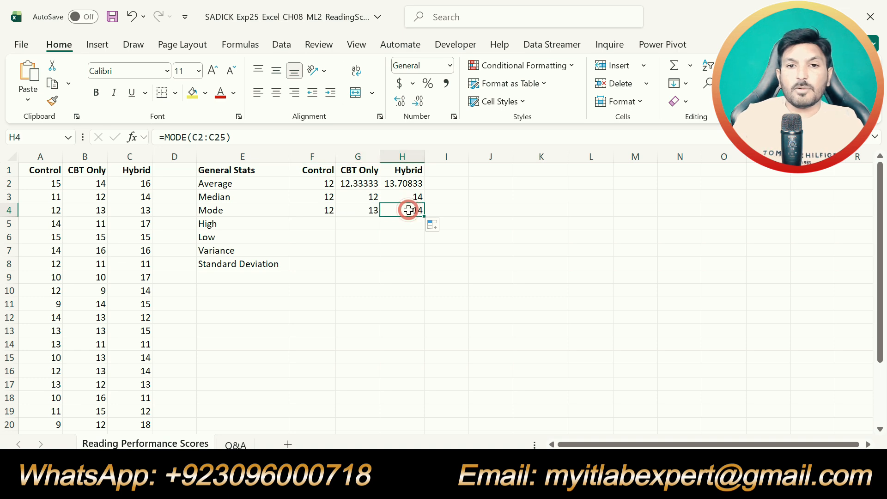
{"action": "left_click", "coordinate": [364, 214]}
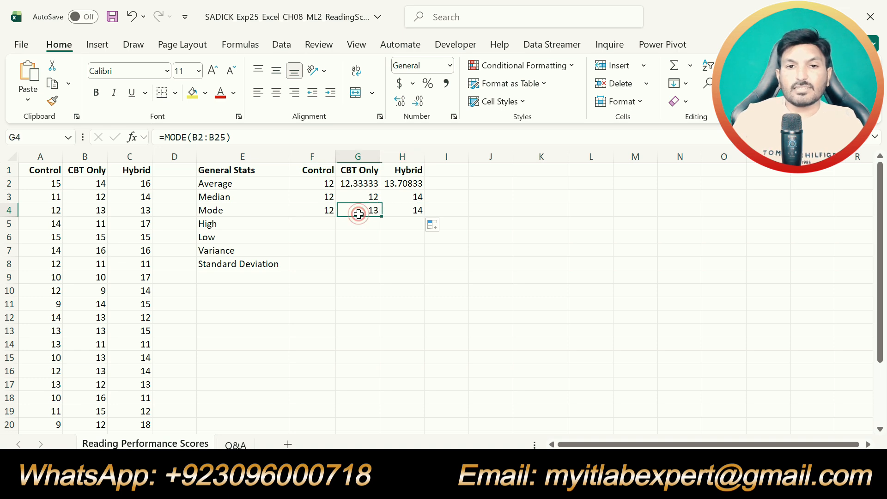
{"action": "left_click", "coordinate": [404, 211]}
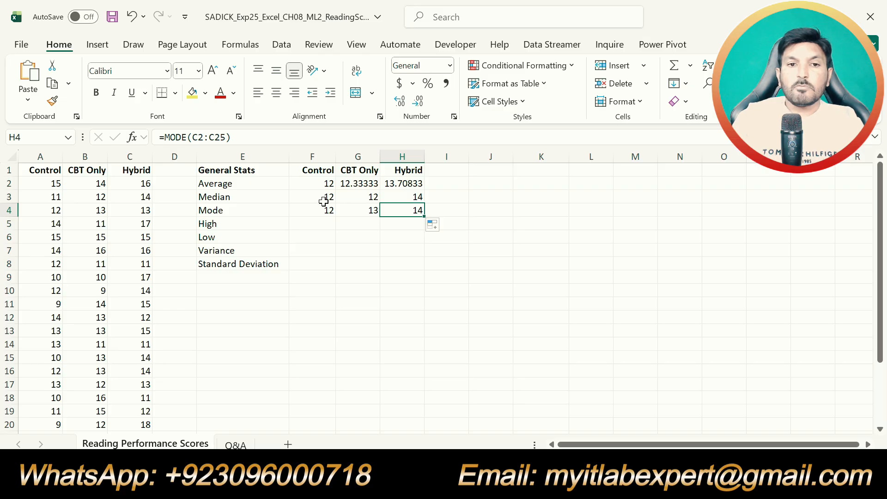
Switch to the Word instructions and undo the stray typing and the yellow highlight on the step 4 instruction
{"action": "key", "text": "alt+Tab"}
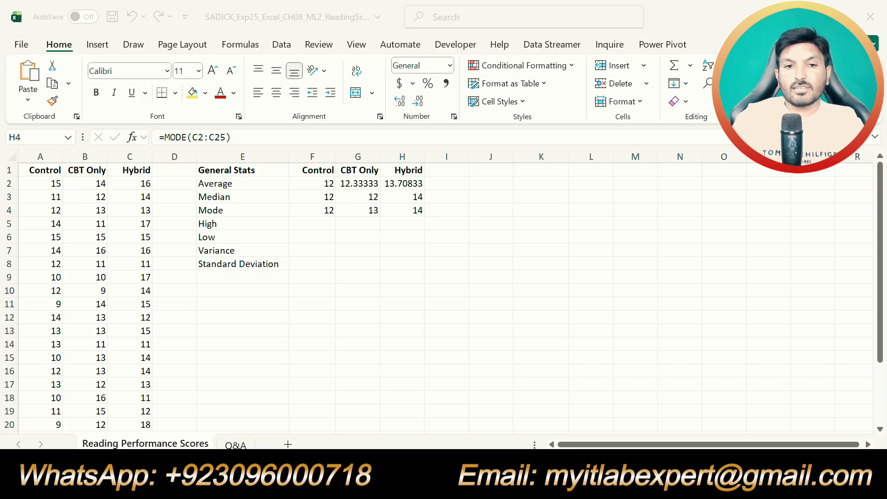
{"action": "left_click", "coordinate": [338, 369]}
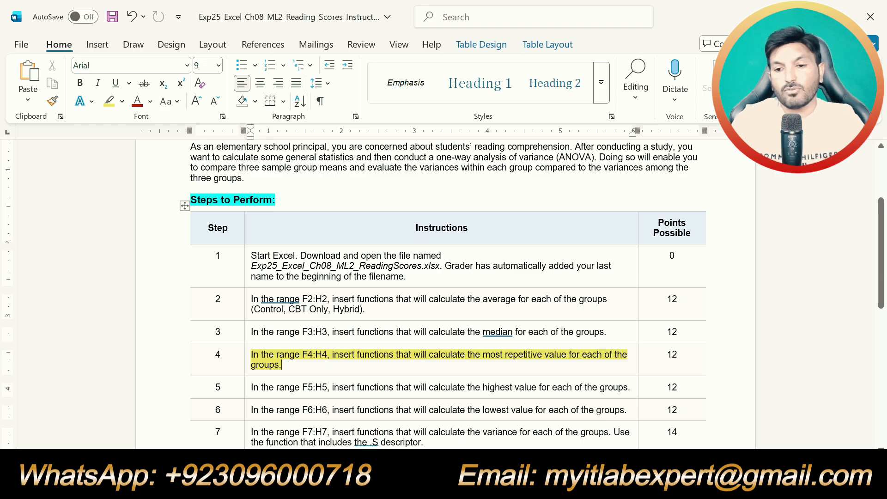
{"action": "type", "text": "]"}
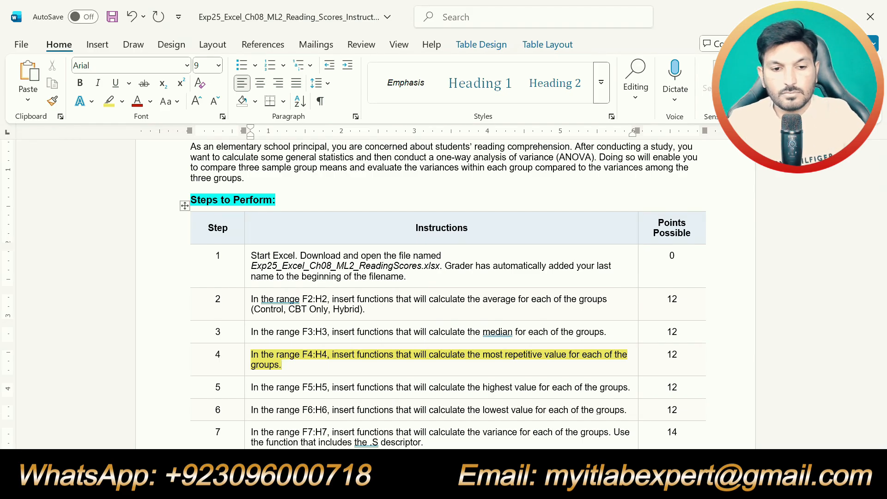
{"action": "key", "text": "ctrl+z"}
{"action": "key", "text": "ctrl+z"}
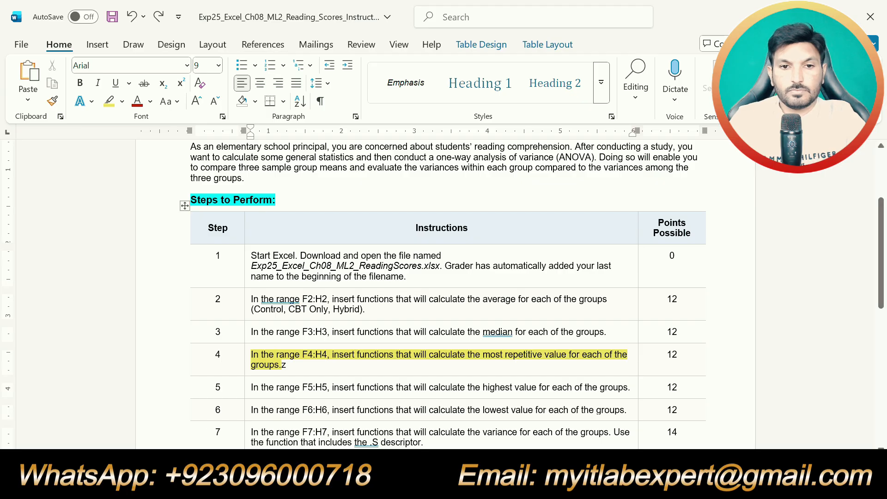
{"action": "key", "text": "ctrl+z"}
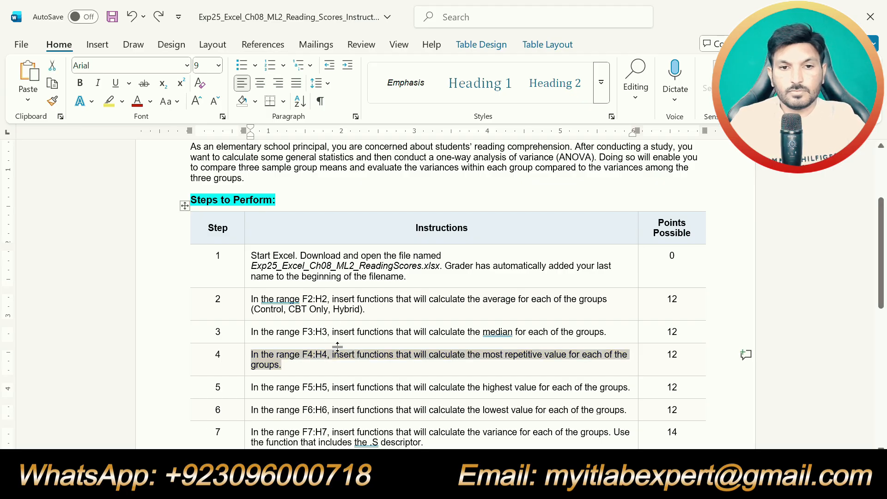
Highlight the step 5 instruction about the highest value for each group in yellow
{"action": "scroll", "coordinate": [337, 340], "scroll_direction": "down", "scroll_amount": 1}
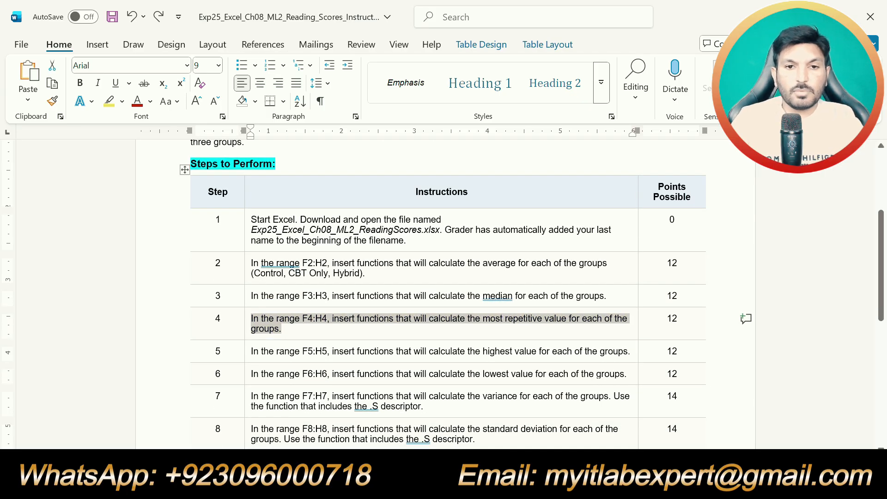
{"action": "scroll", "coordinate": [444, 295], "scroll_direction": "down", "scroll_amount": 1}
{"action": "left_click_drag", "start_coordinate": [631, 315], "coordinate": [251, 315]}
{"action": "left_click", "coordinate": [315, 298]}
{"action": "left_click", "coordinate": [327, 329]}
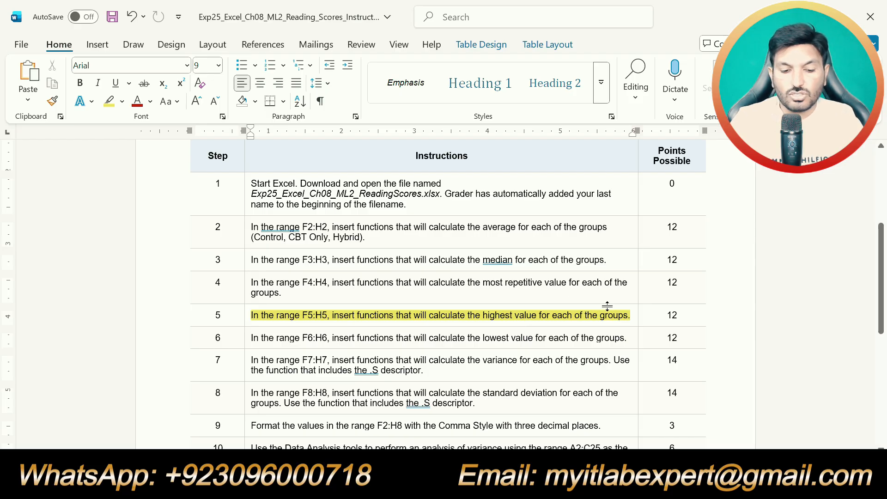
Switch back to the Excel workbook and enter =MAX(A2:A25) in F5 for the Control group
{"action": "key", "text": "alt+Tab"}
{"action": "left_click", "coordinate": [312, 225]}
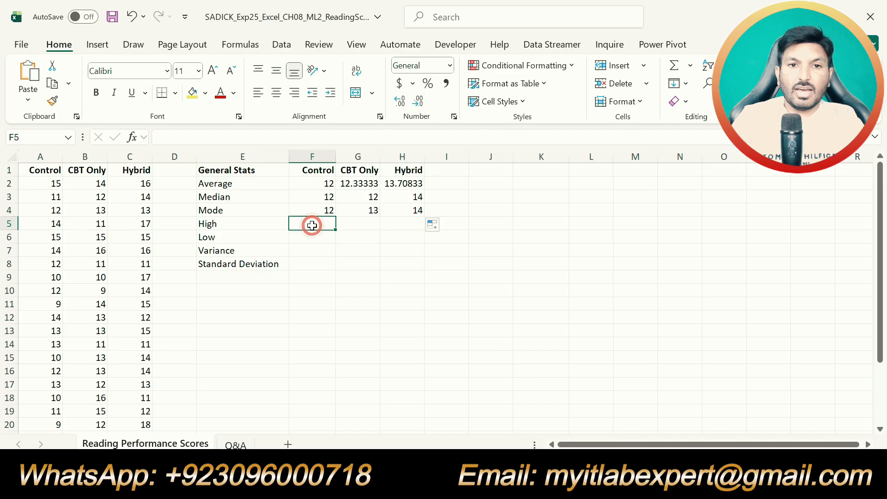
{"action": "left_click", "coordinate": [360, 226]}
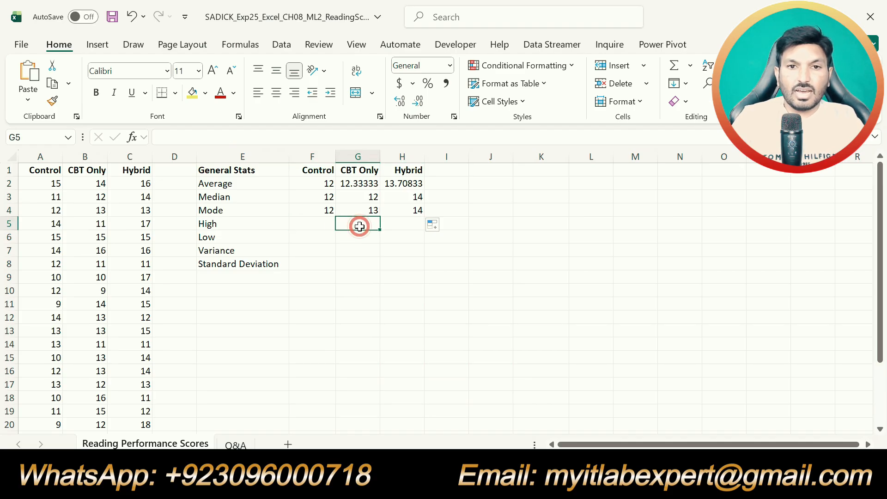
{"action": "left_click", "coordinate": [404, 226]}
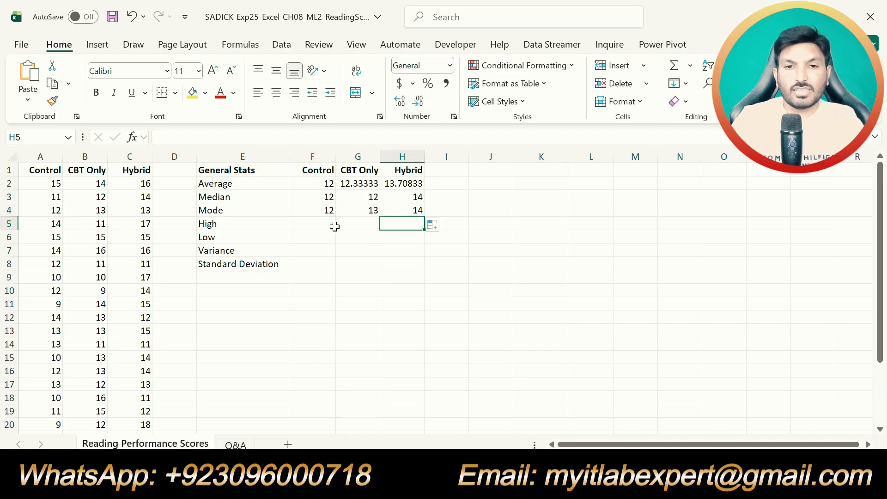
{"action": "left_click", "coordinate": [319, 225]}
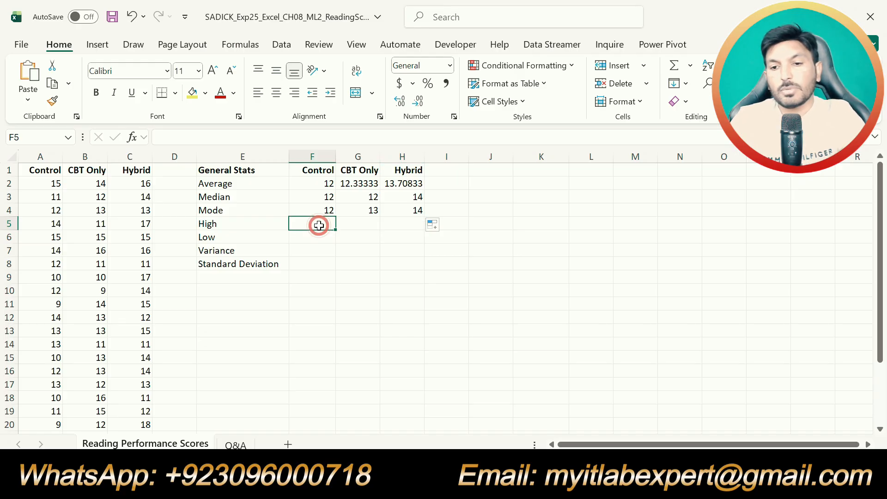
{"action": "type", "text": "=max"}
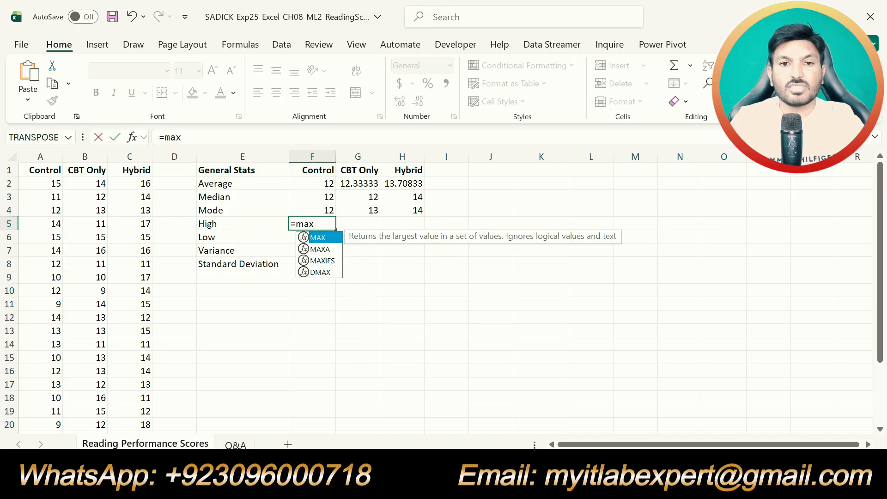
{"action": "double_click", "coordinate": [317, 238]}
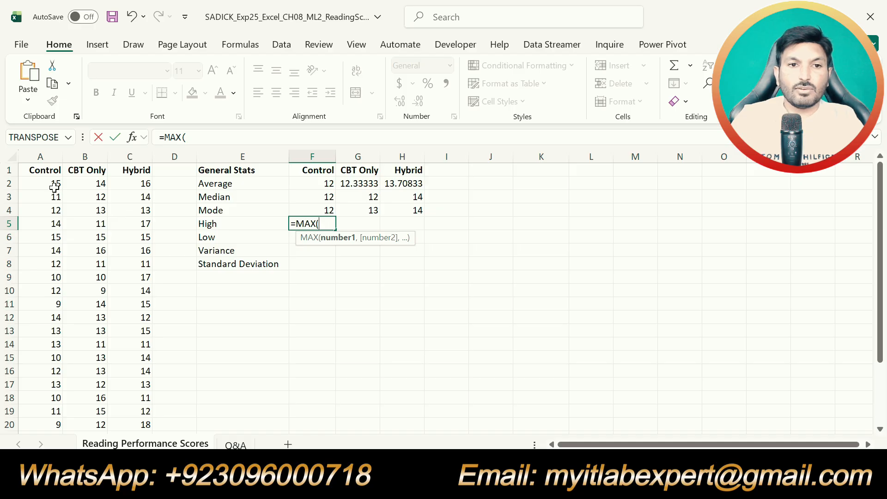
{"action": "left_click_drag", "start_coordinate": [54, 185], "coordinate": [55, 399]}
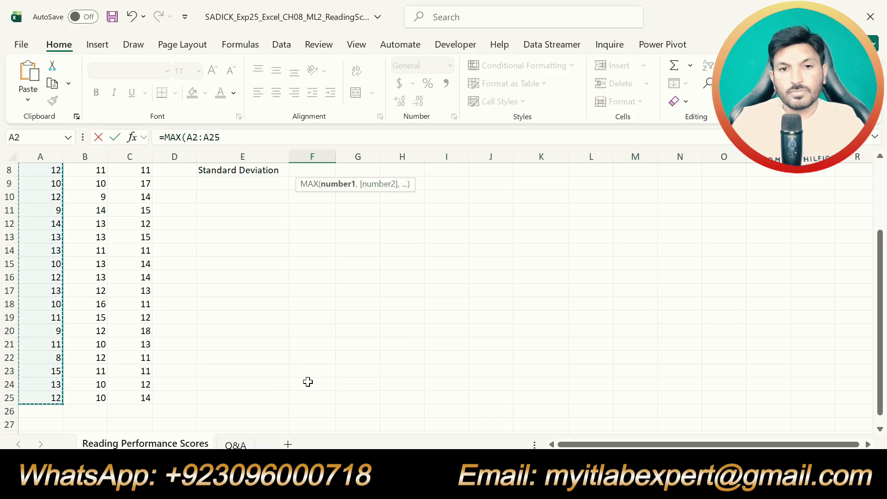
{"action": "key", "text": "Return"}
{"action": "scroll", "coordinate": [366, 362], "scroll_direction": "up", "scroll_amount": 2}
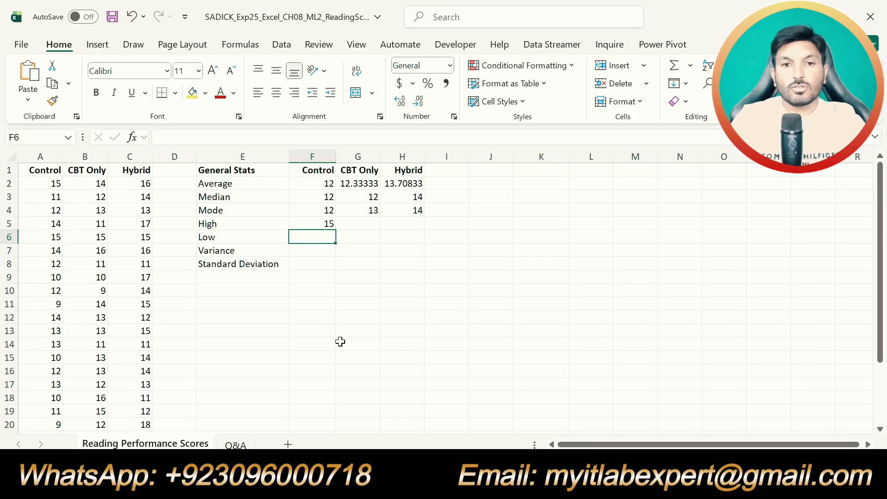
Fill the MAX formula from F5 across to H5 and check the copied formulas in G5 and H5
{"action": "left_click", "coordinate": [328, 226]}
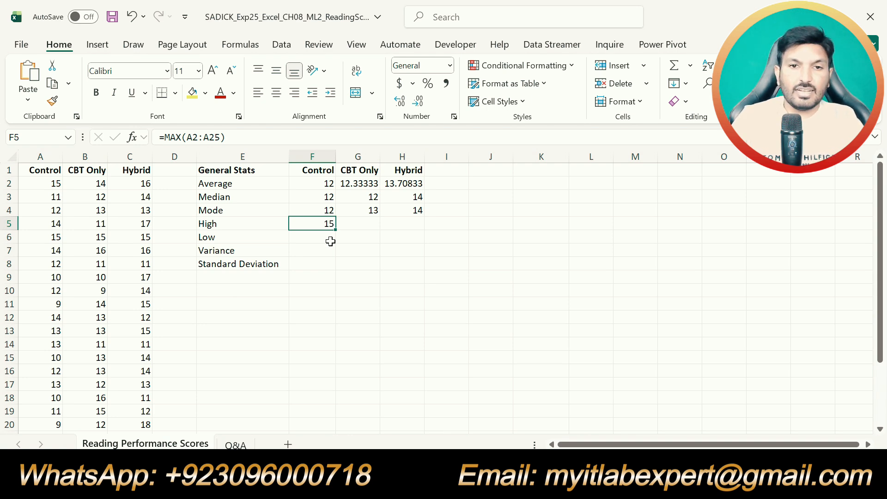
{"action": "left_click", "coordinate": [362, 224]}
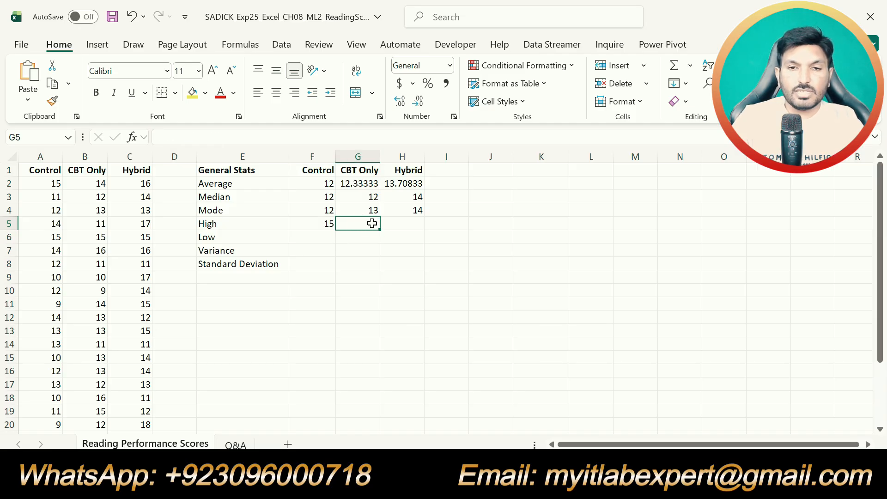
{"action": "left_click", "coordinate": [401, 224]}
{"action": "left_click", "coordinate": [323, 225]}
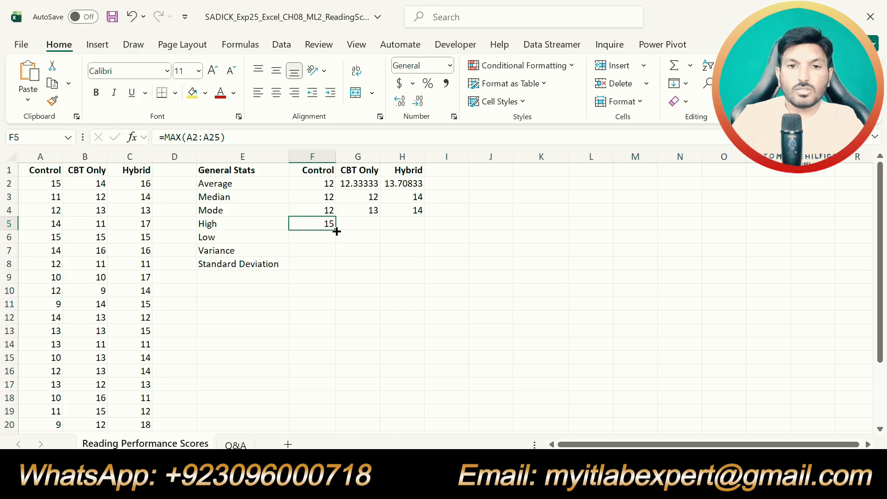
{"action": "left_click_drag", "start_coordinate": [345, 229], "coordinate": [418, 234]}
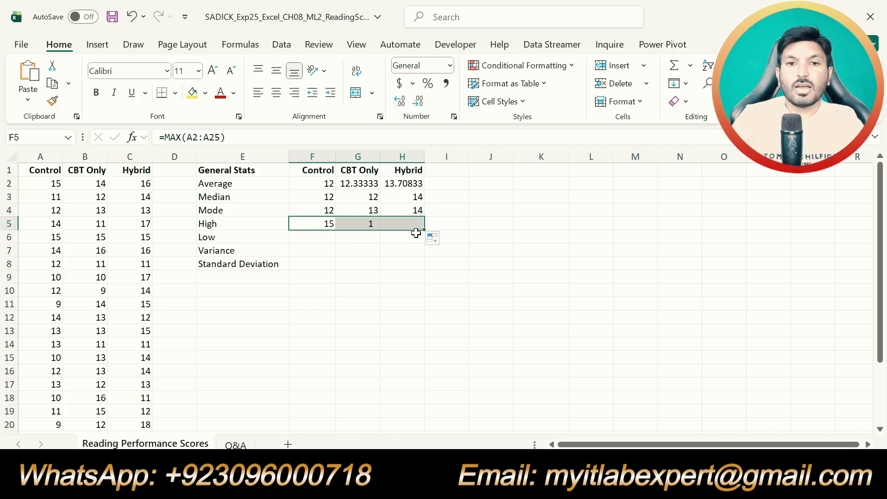
{"action": "left_click", "coordinate": [367, 226]}
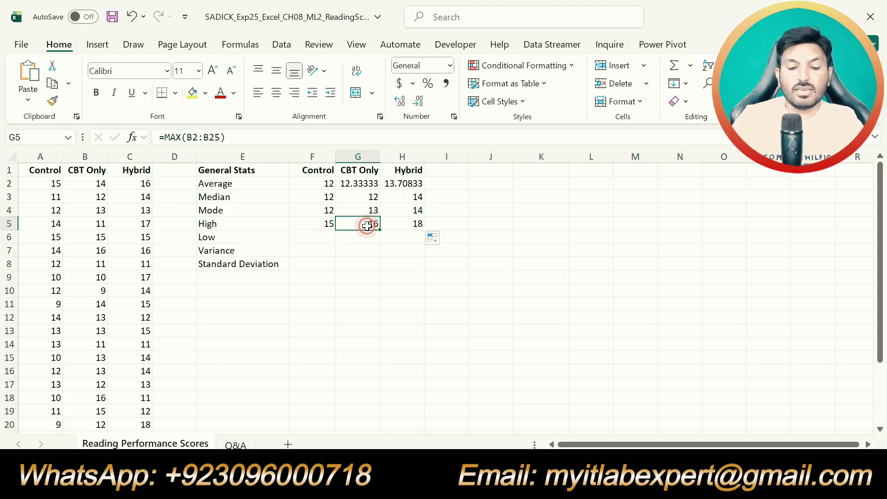
{"action": "left_click", "coordinate": [413, 225]}
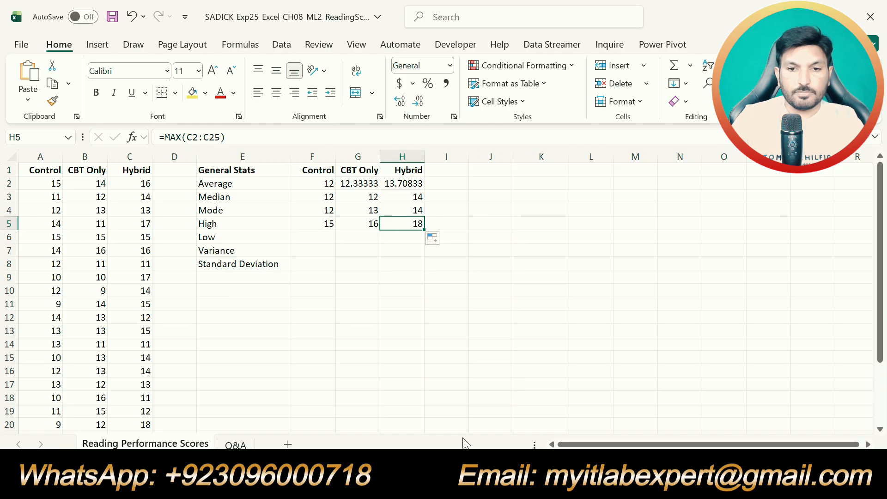
Switch to the Word instructions, undo the step 5 highlight, and highlight the step 6 instruction about the lowest value in yellow
{"action": "left_click", "coordinate": [481, 485]}
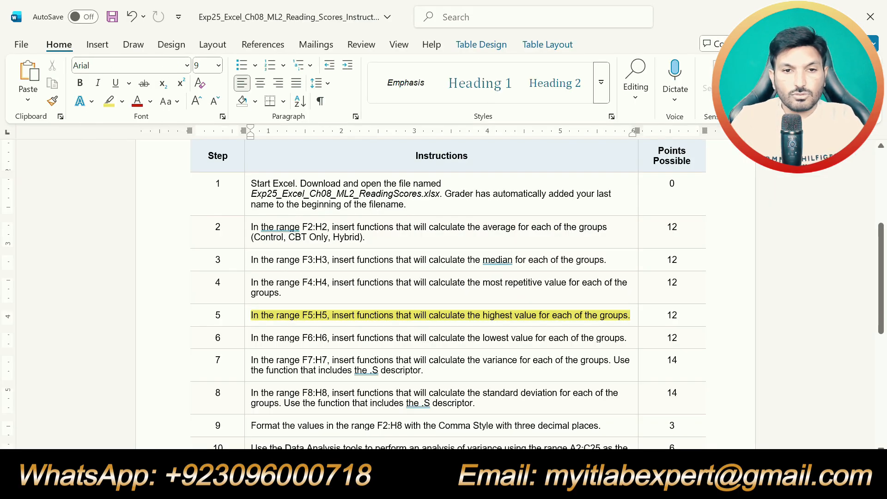
{"action": "key", "text": "ctrl+z"}
{"action": "left_click_drag", "start_coordinate": [484, 338], "coordinate": [629, 340]}
{"action": "left_click", "coordinate": [319, 319]}
{"action": "left_click", "coordinate": [322, 359]}
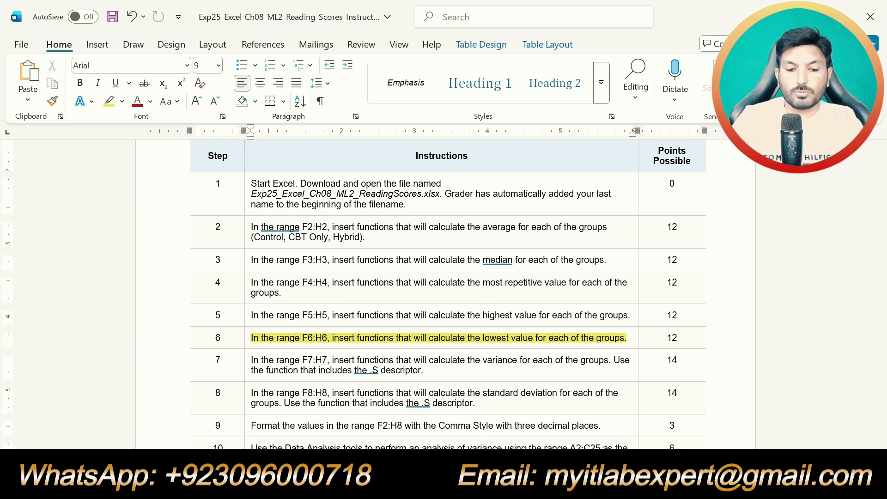
Switch back to the Excel workbook and enter =MIN(A2:A25) in F6 for the Control group's low value
{"action": "key", "text": "alt+Tab"}
{"action": "left_click", "coordinate": [321, 236]}
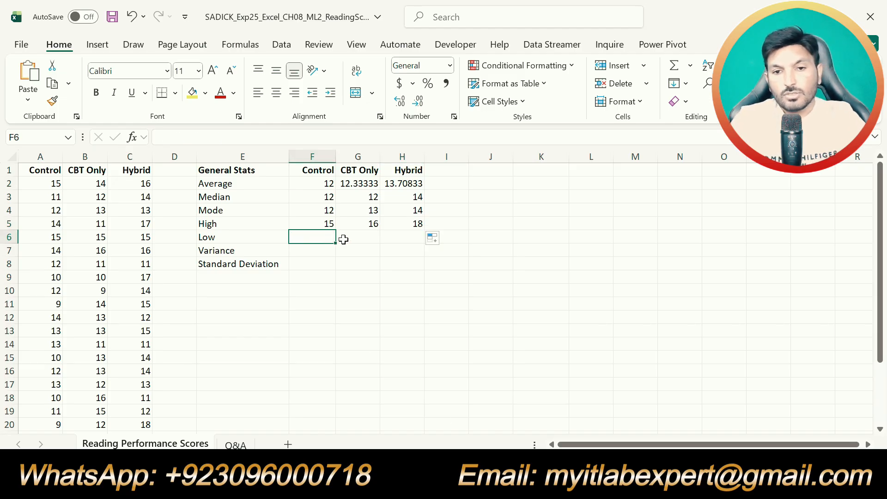
{"action": "type", "text": "=min"}
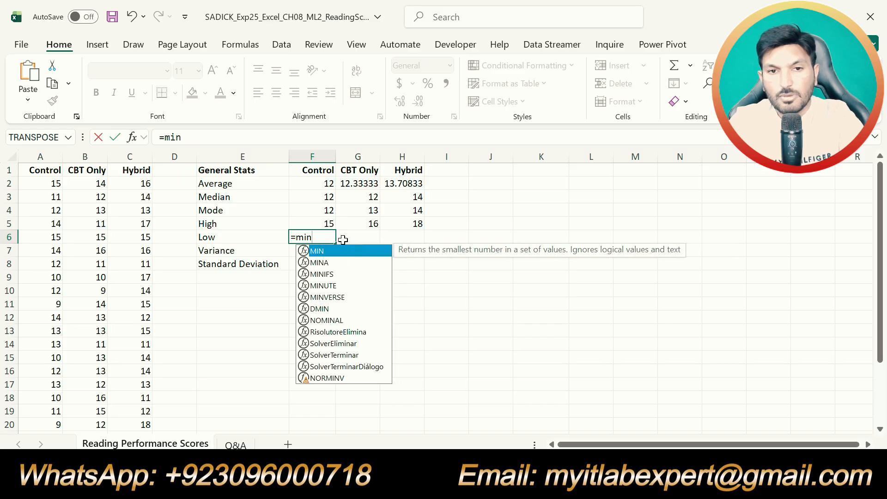
{"action": "double_click", "coordinate": [334, 251]}
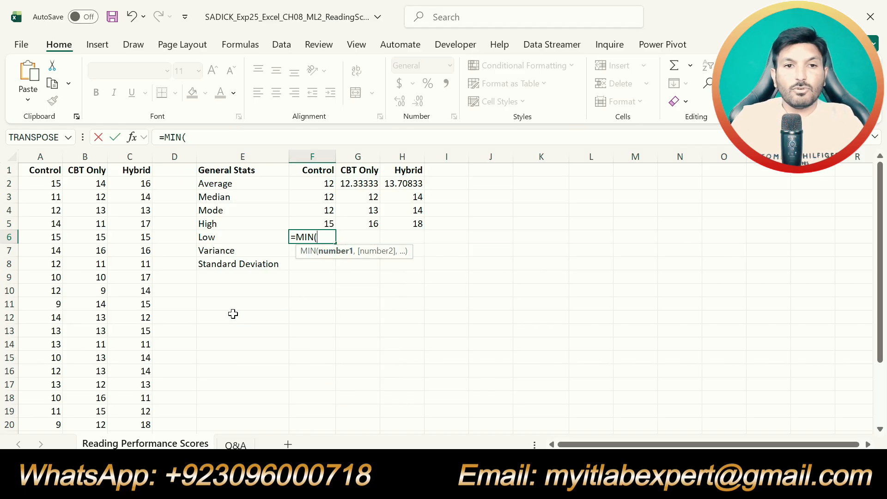
{"action": "left_click_drag", "start_coordinate": [49, 184], "coordinate": [53, 414]}
{"action": "scroll", "coordinate": [297, 333], "scroll_direction": "up", "scroll_amount": 2}
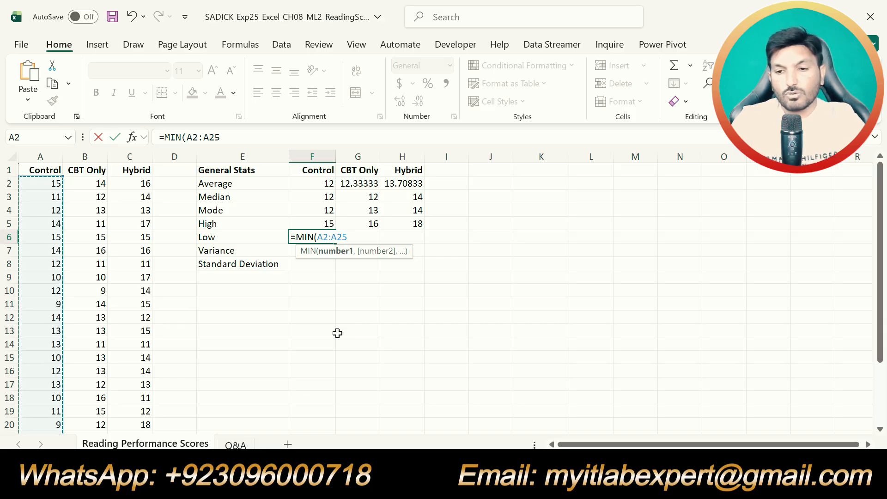
{"action": "key", "text": "Return"}
Fill the MIN formula from F6 across to H6 and check the copied formulas in G6 and H6
{"action": "left_click", "coordinate": [326, 237]}
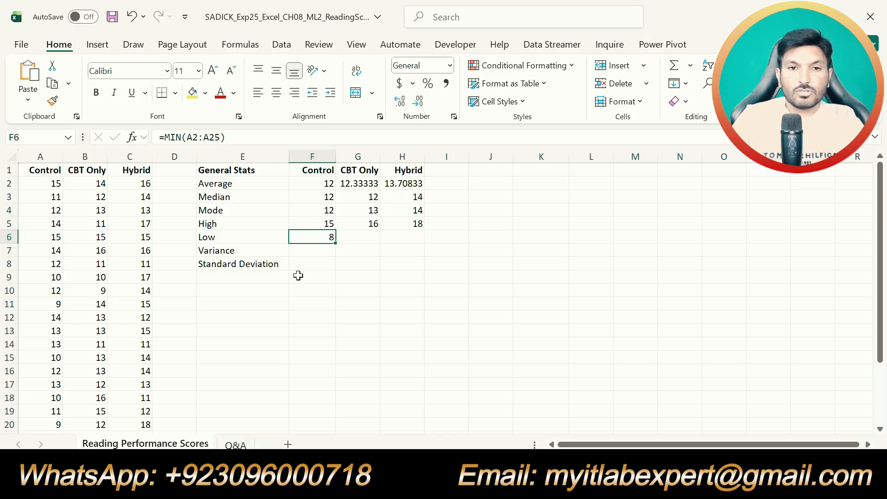
{"action": "left_click", "coordinate": [361, 238]}
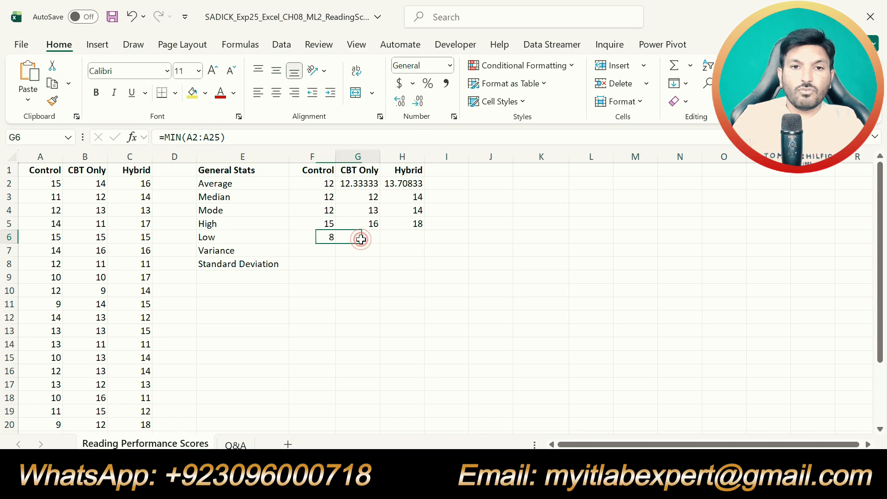
{"action": "left_click", "coordinate": [410, 237]}
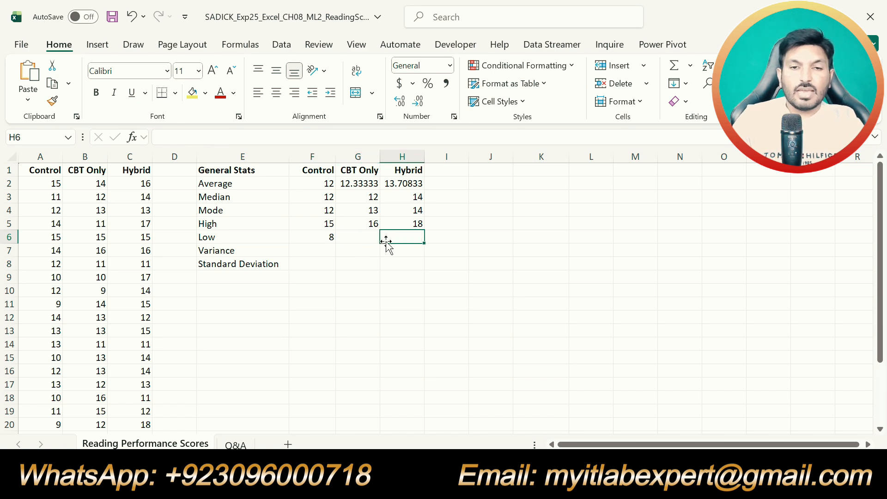
{"action": "left_click", "coordinate": [331, 239]}
{"action": "left_click_drag", "start_coordinate": [332, 238], "coordinate": [424, 245]}
{"action": "left_click", "coordinate": [373, 237]}
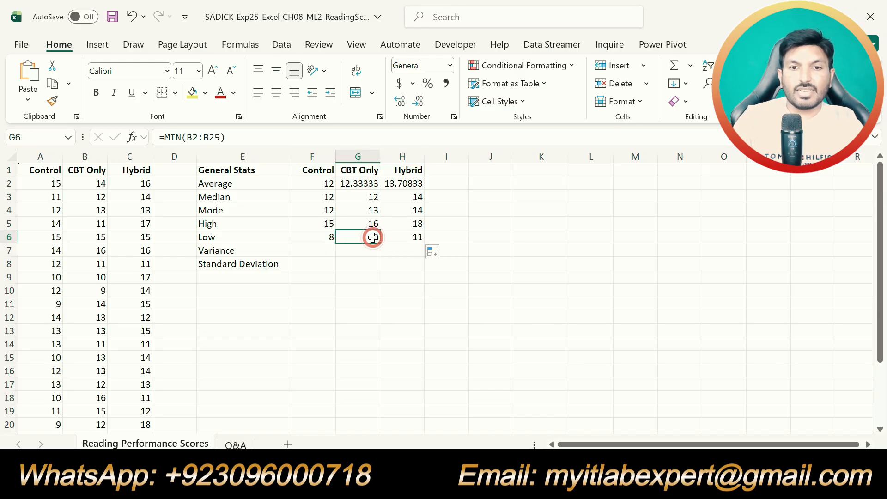
{"action": "left_click", "coordinate": [400, 237]}
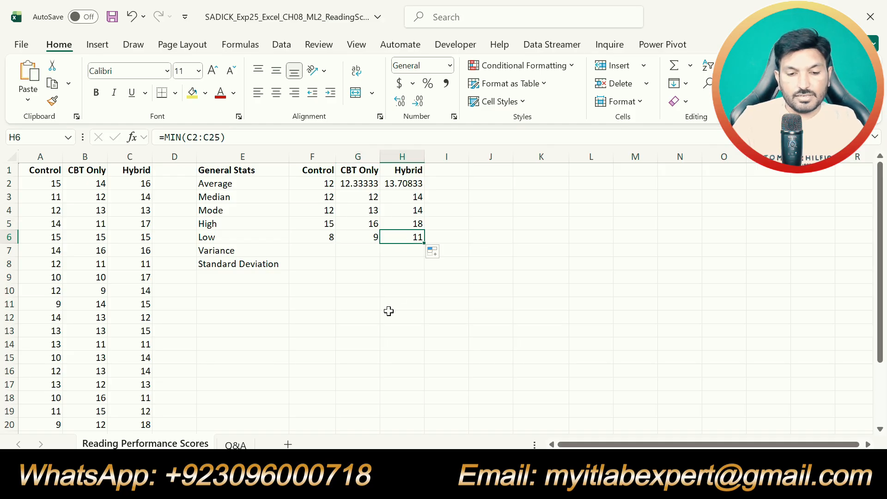
Switch to the Word instructions, review the remaining steps after step 6, and return to the Excel workbook
{"action": "key", "text": "alt+Tab"}
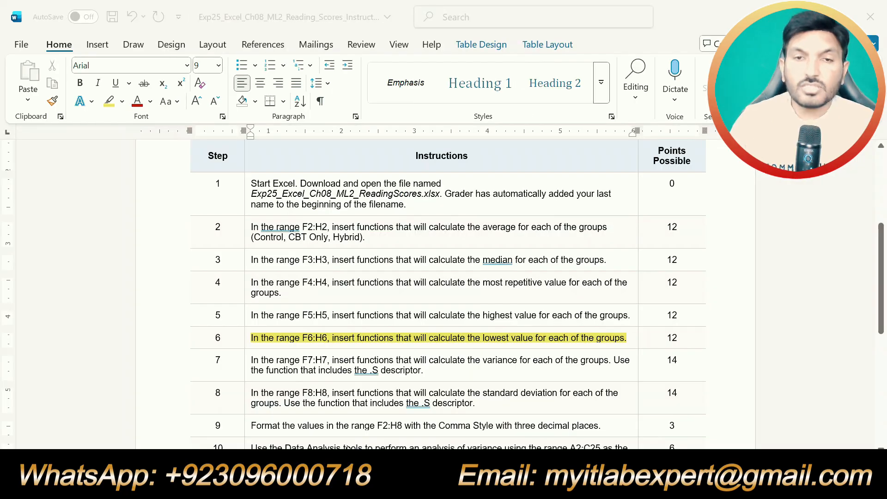
{"action": "left_click", "coordinate": [213, 18]}
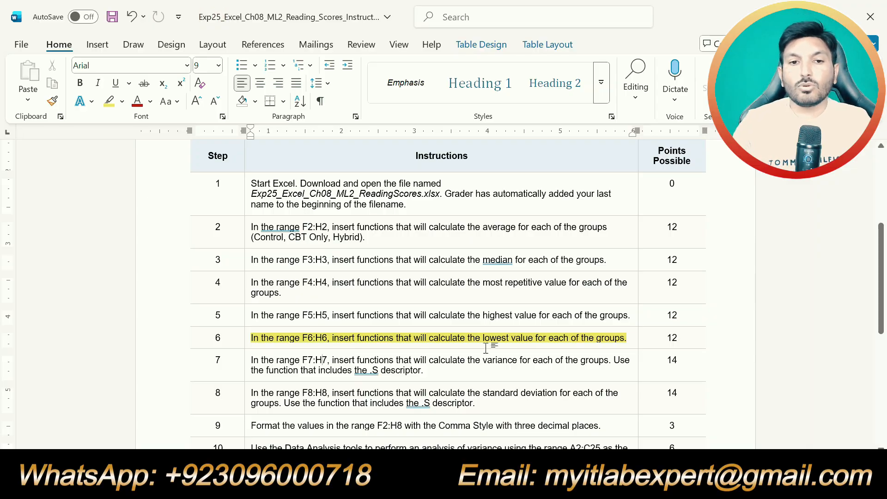
{"action": "scroll", "coordinate": [495, 345], "scroll_direction": "down", "scroll_amount": 5}
{"action": "scroll", "coordinate": [447, 278], "scroll_direction": "up", "scroll_amount": 6}
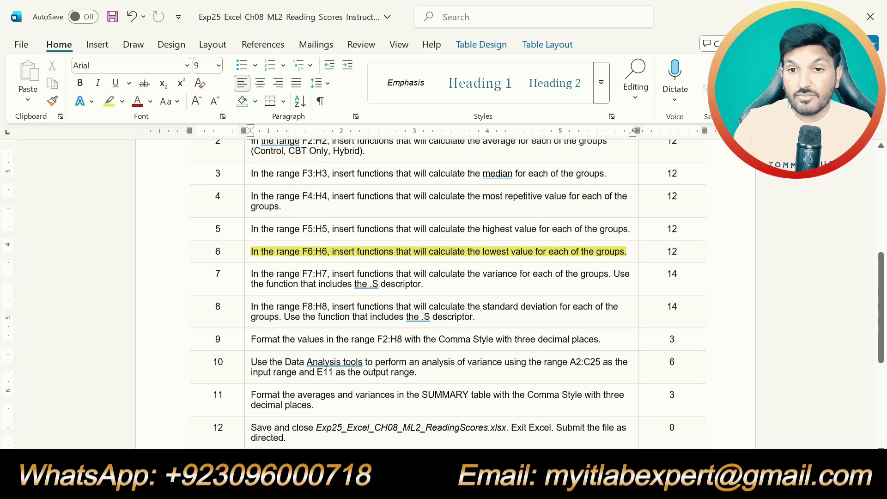
{"action": "left_click", "coordinate": [490, 486]}
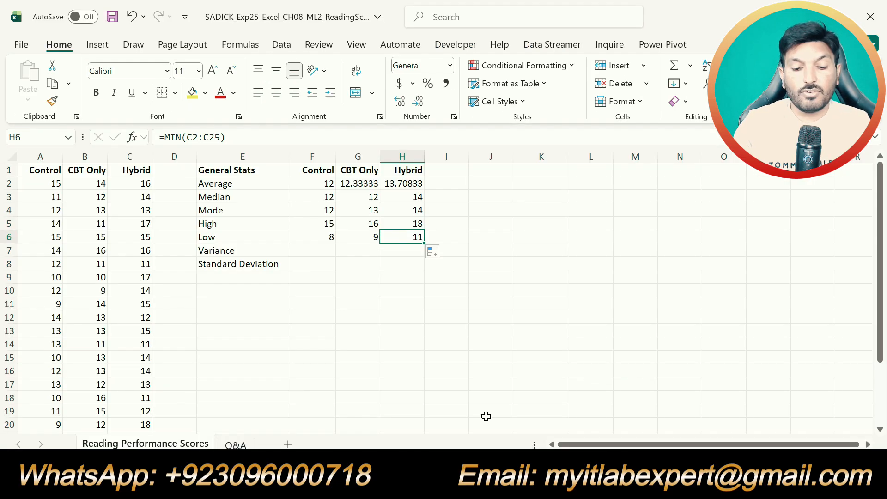